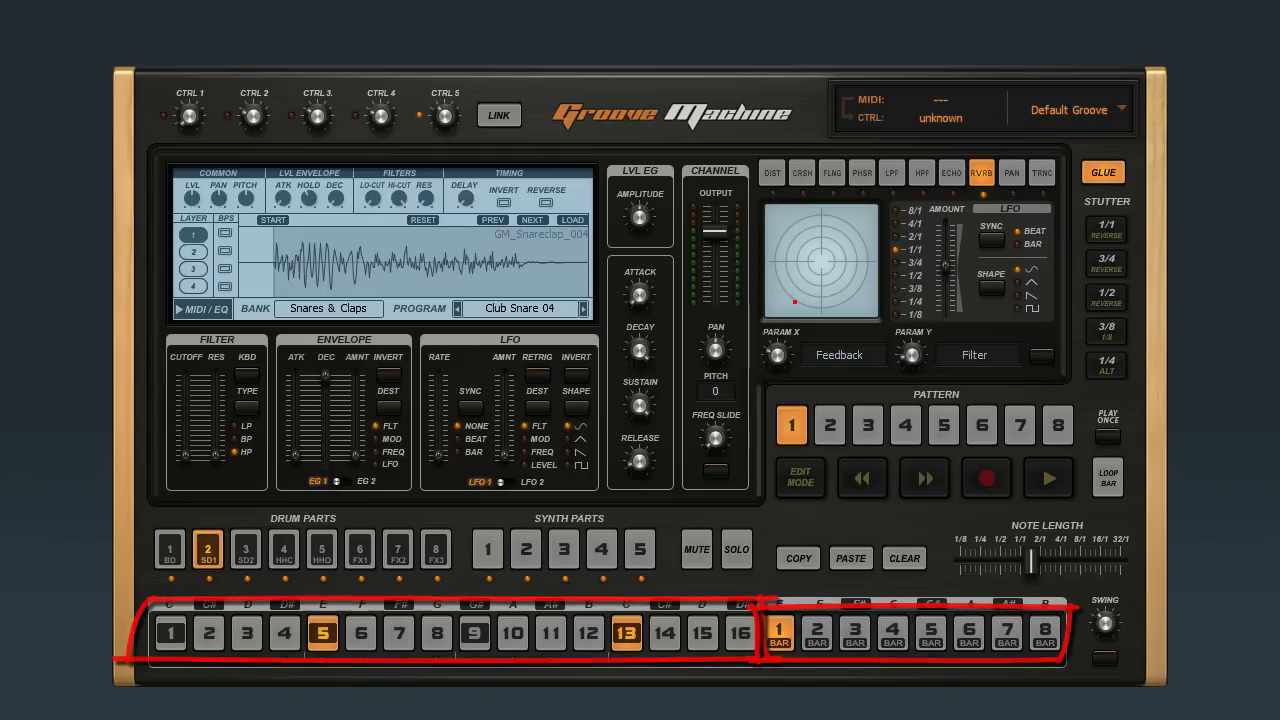
Step: Open the Default Groove preset dropdown to show the Groove/Part menu
{"action": "left_click", "coordinate": [1120, 106]}
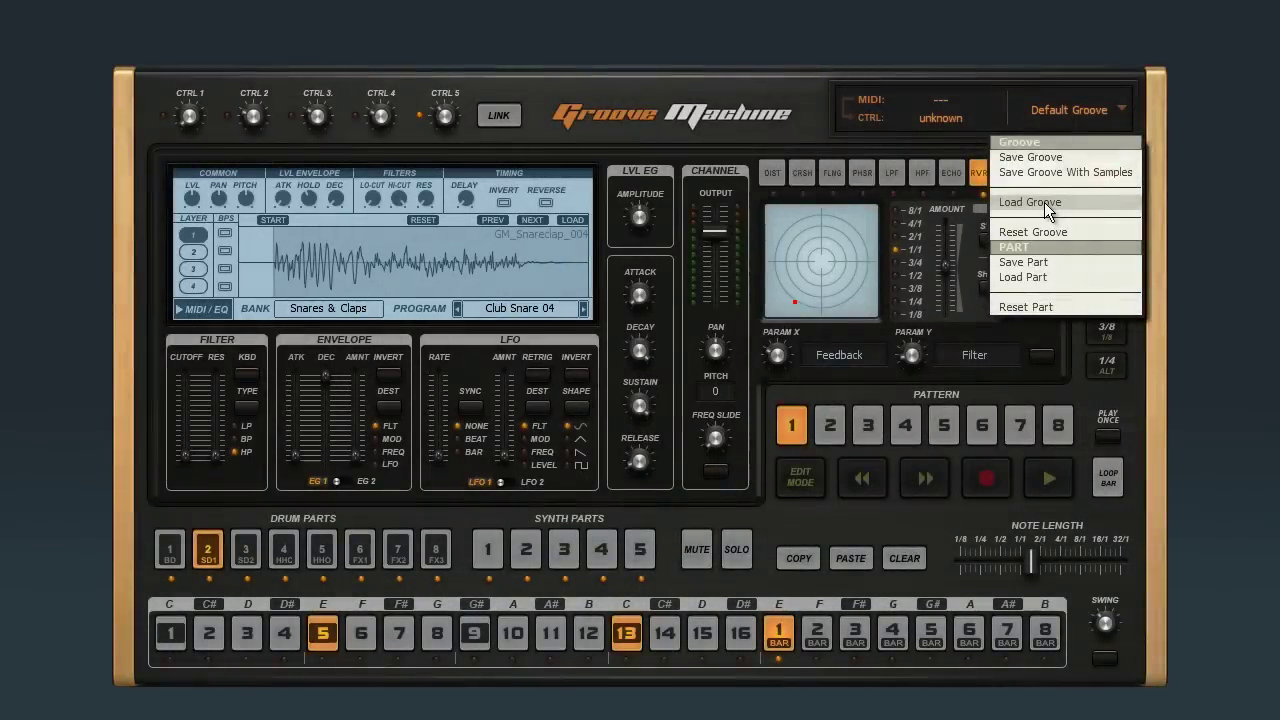
Step: Load the Deeper NUC.gmprj groove and play it briefly
{"action": "left_click", "coordinate": [712, 310]}
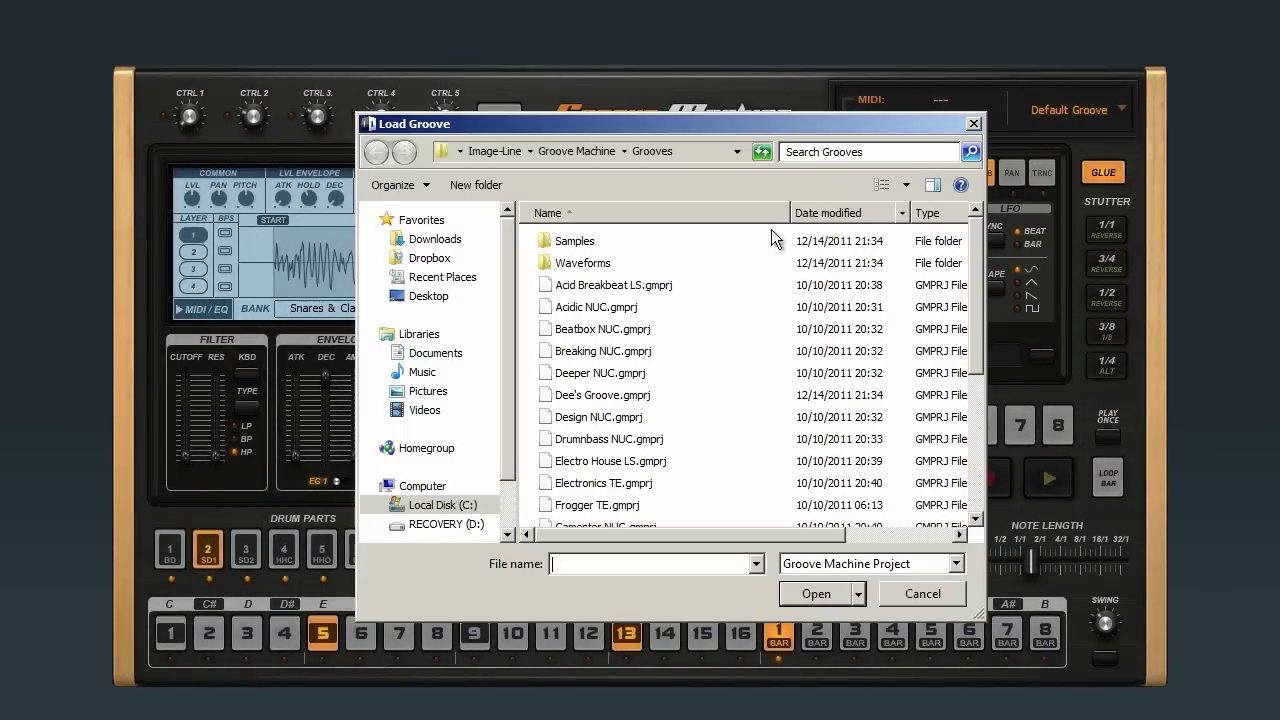
{"action": "left_click", "coordinate": [560, 374]}
{"action": "left_click", "coordinate": [818, 593]}
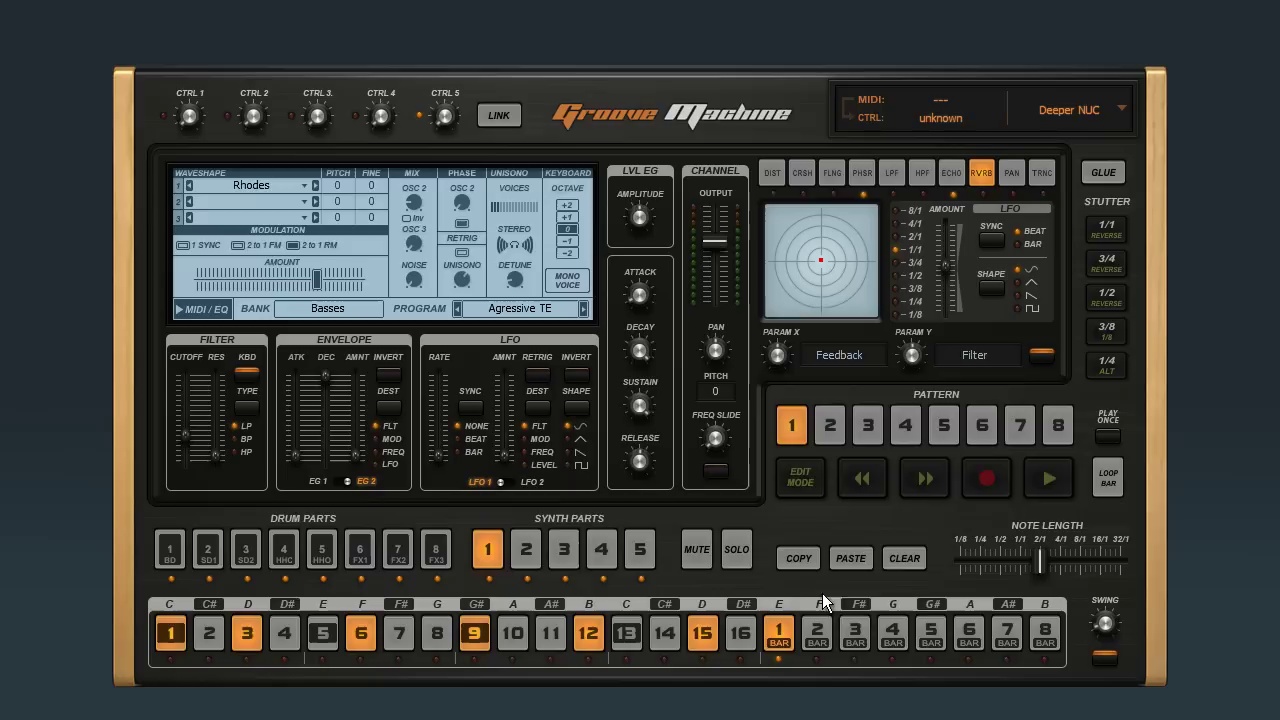
{"action": "left_click", "coordinate": [1036, 477]}
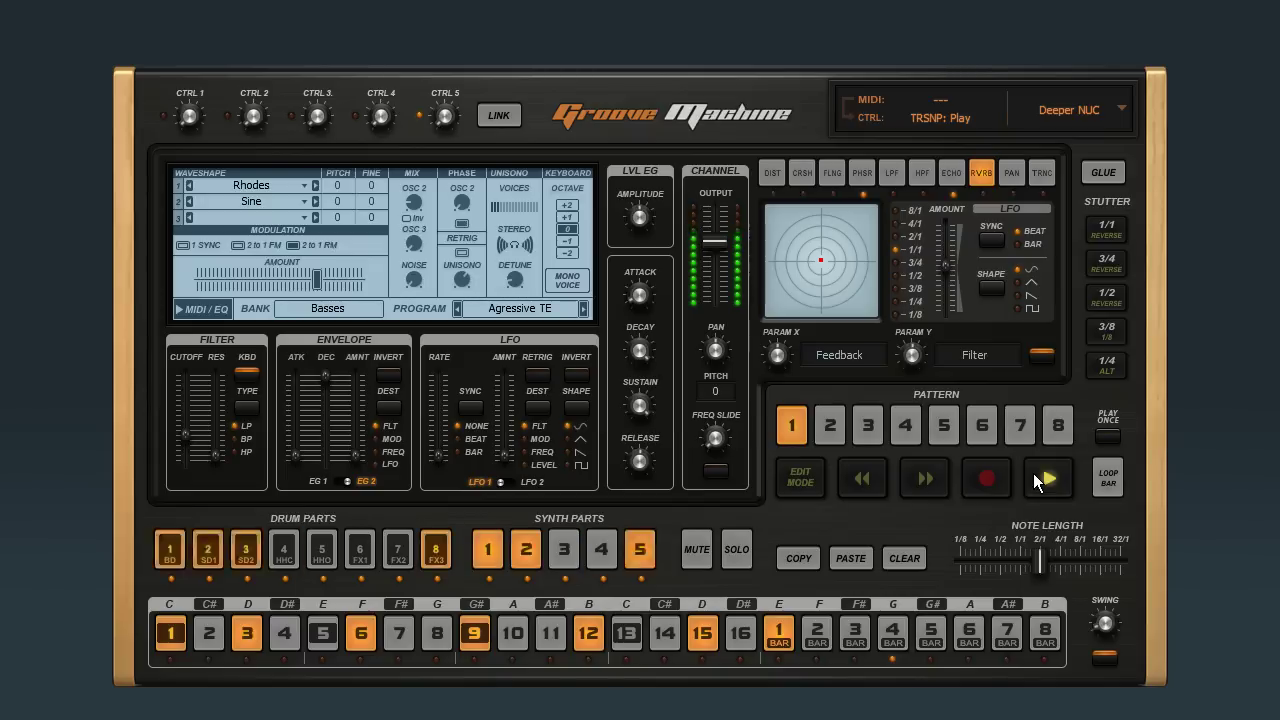
{"action": "left_click", "coordinate": [1033, 473]}
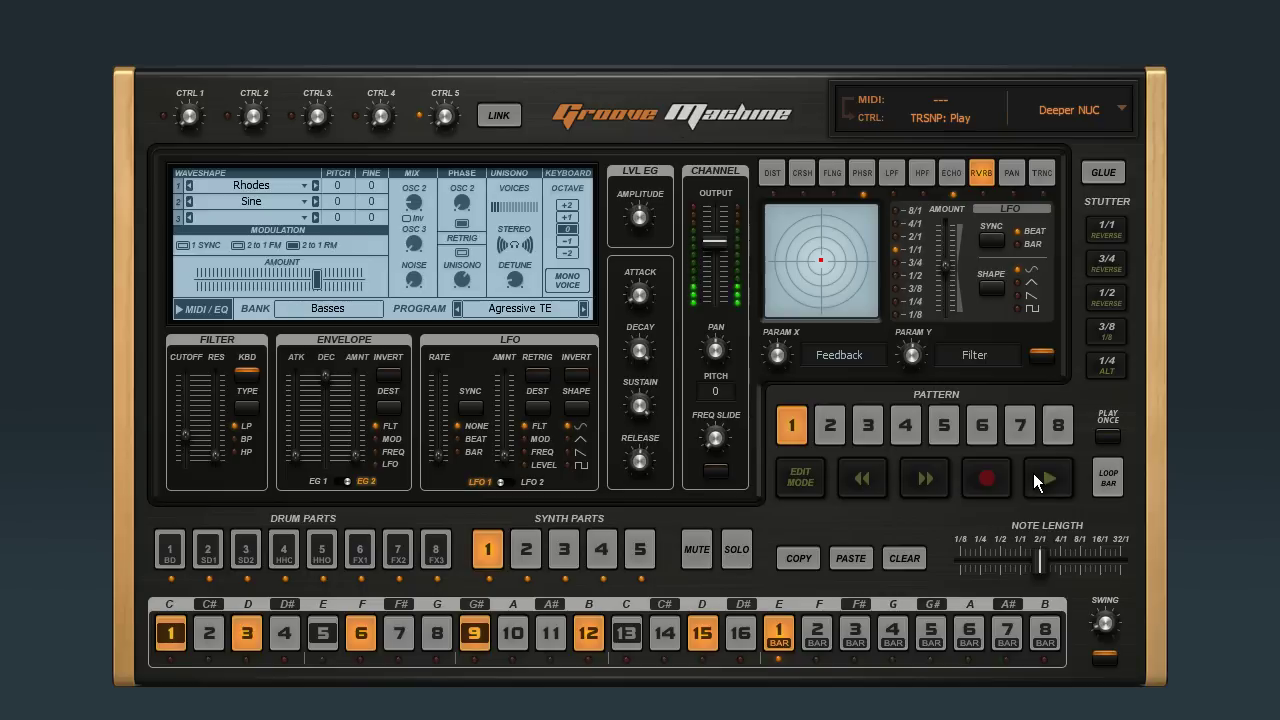
Step: Inspect drum parts 5 and 3 and synth part 4
{"action": "left_click", "coordinate": [322, 549]}
{"action": "left_click", "coordinate": [600, 547]}
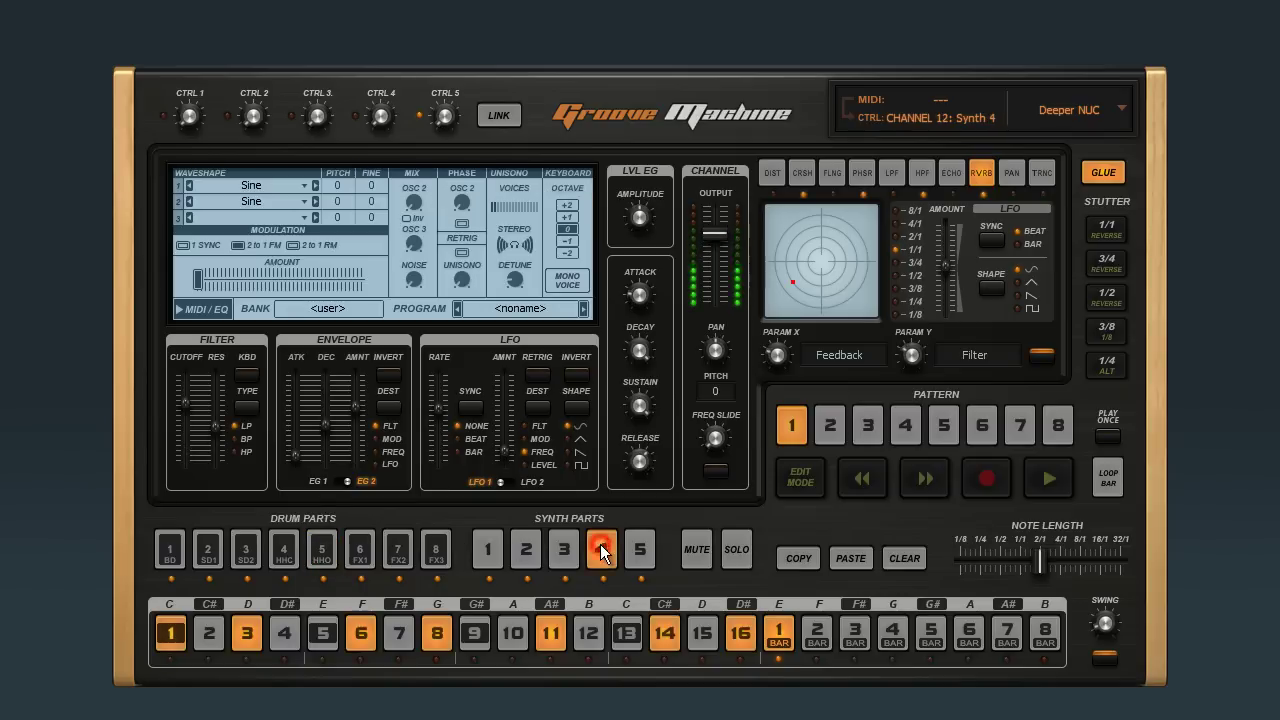
{"action": "left_click", "coordinate": [250, 551]}
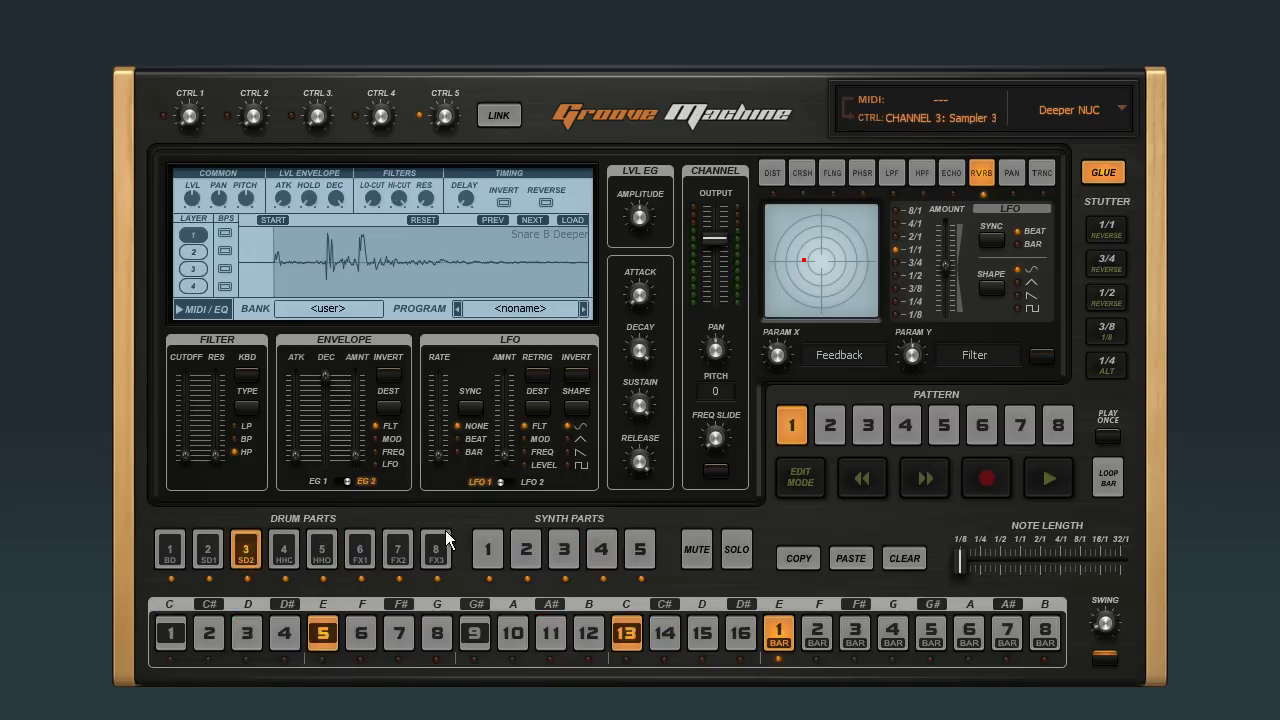
Step: Solo synth part 1's Agressive TE bass and audition it alone
{"action": "left_click", "coordinate": [488, 550]}
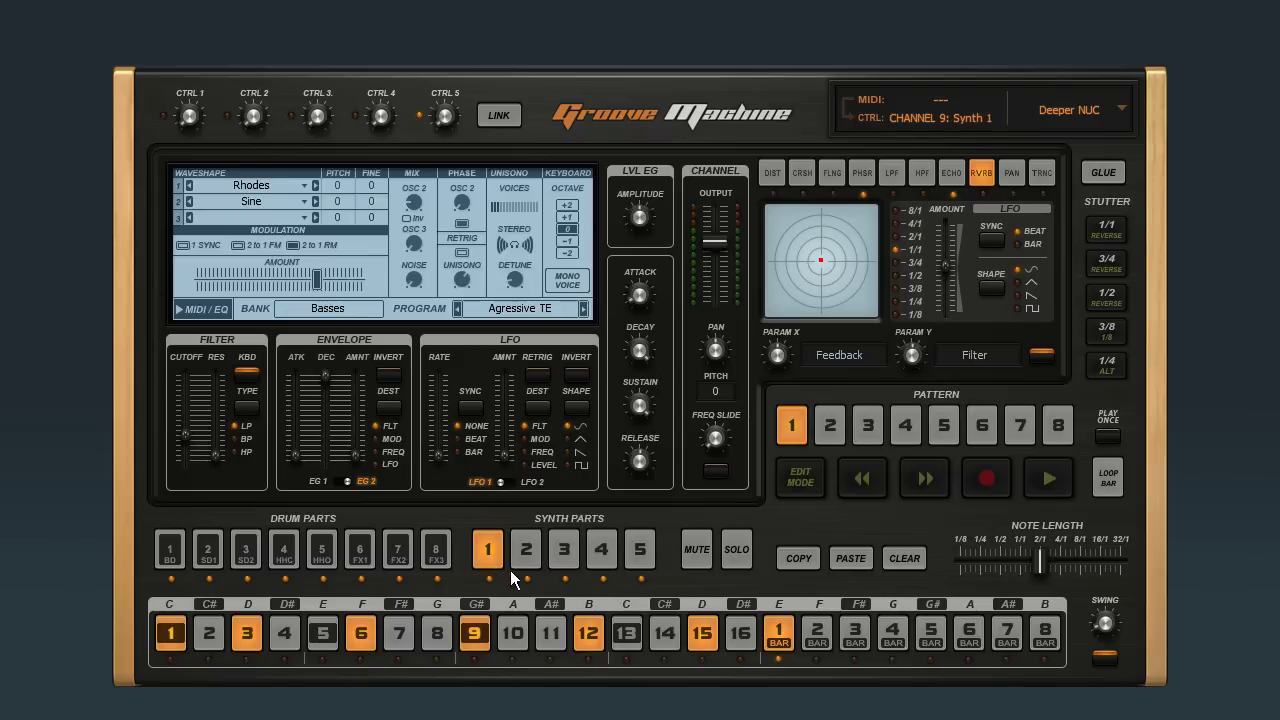
{"action": "left_click", "coordinate": [736, 553]}
{"action": "left_click", "coordinate": [1041, 476]}
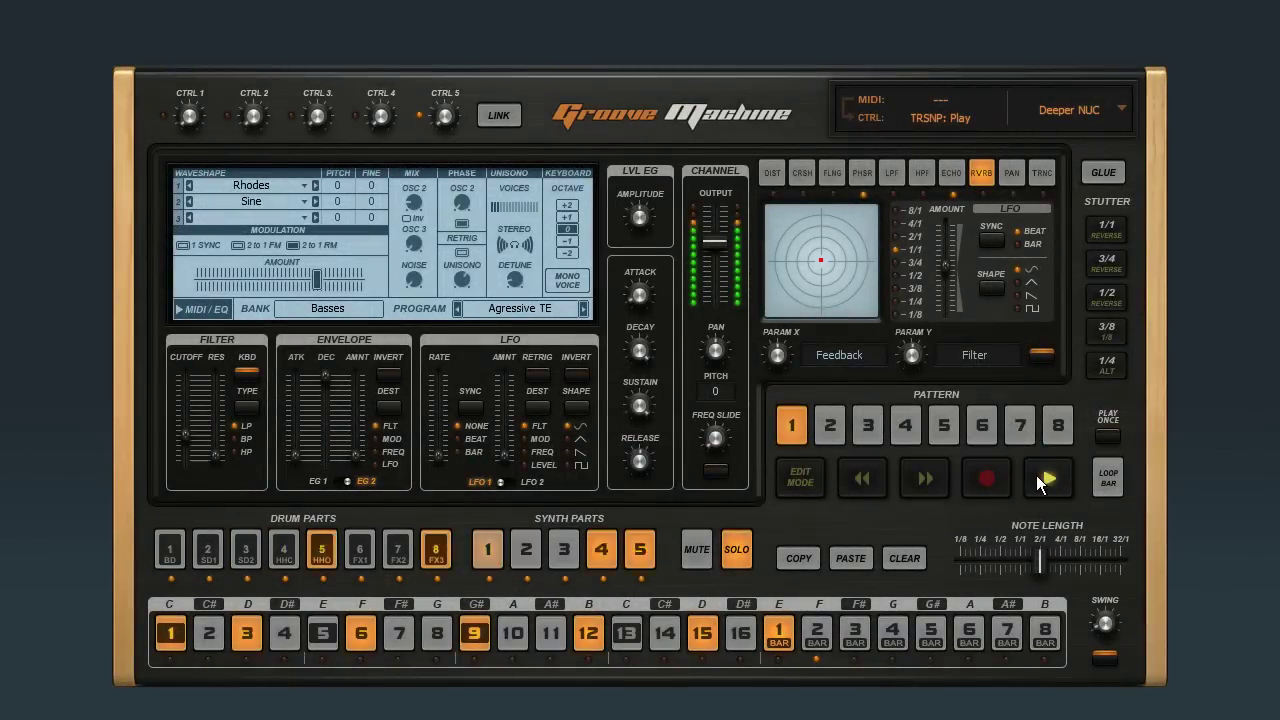
{"action": "left_click", "coordinate": [1036, 475]}
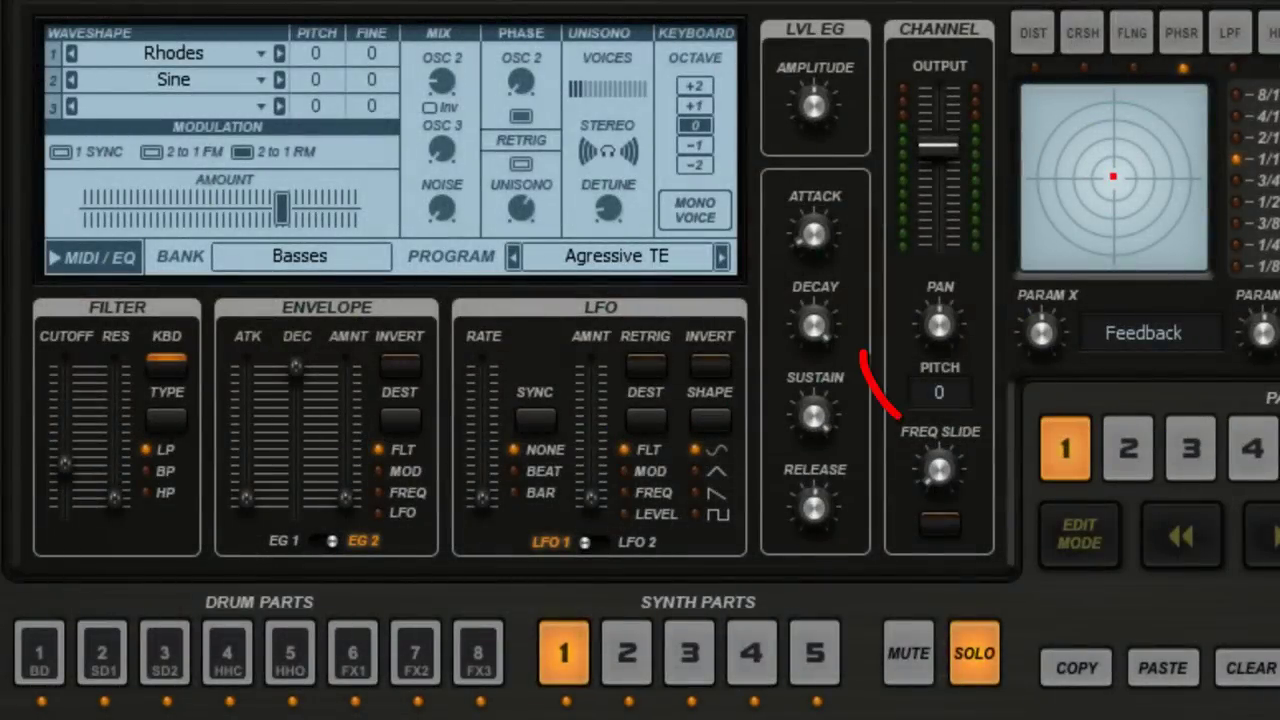
Step: Pan synth part 1 hard left and set synth part 2's filter cutoff to 100%
{"action": "left_click_drag", "start_coordinate": [928, 313], "coordinate": [981, 482]}
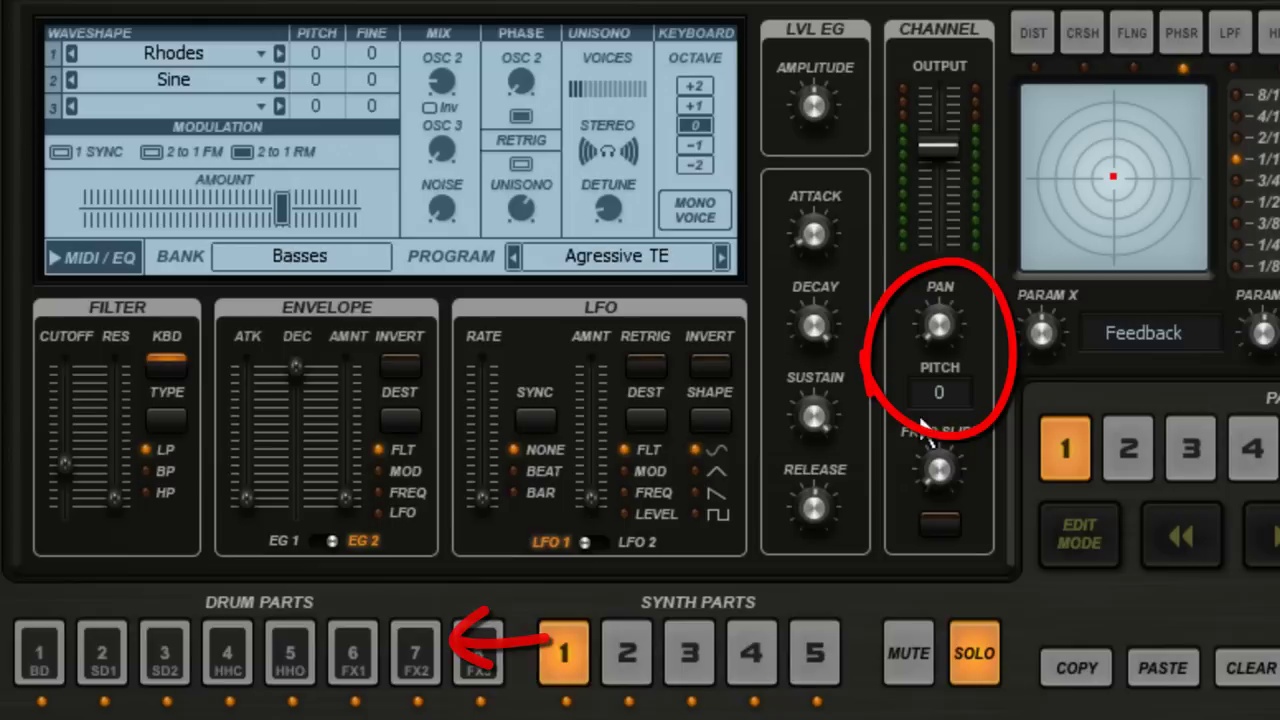
{"action": "left_click", "coordinate": [616, 640]}
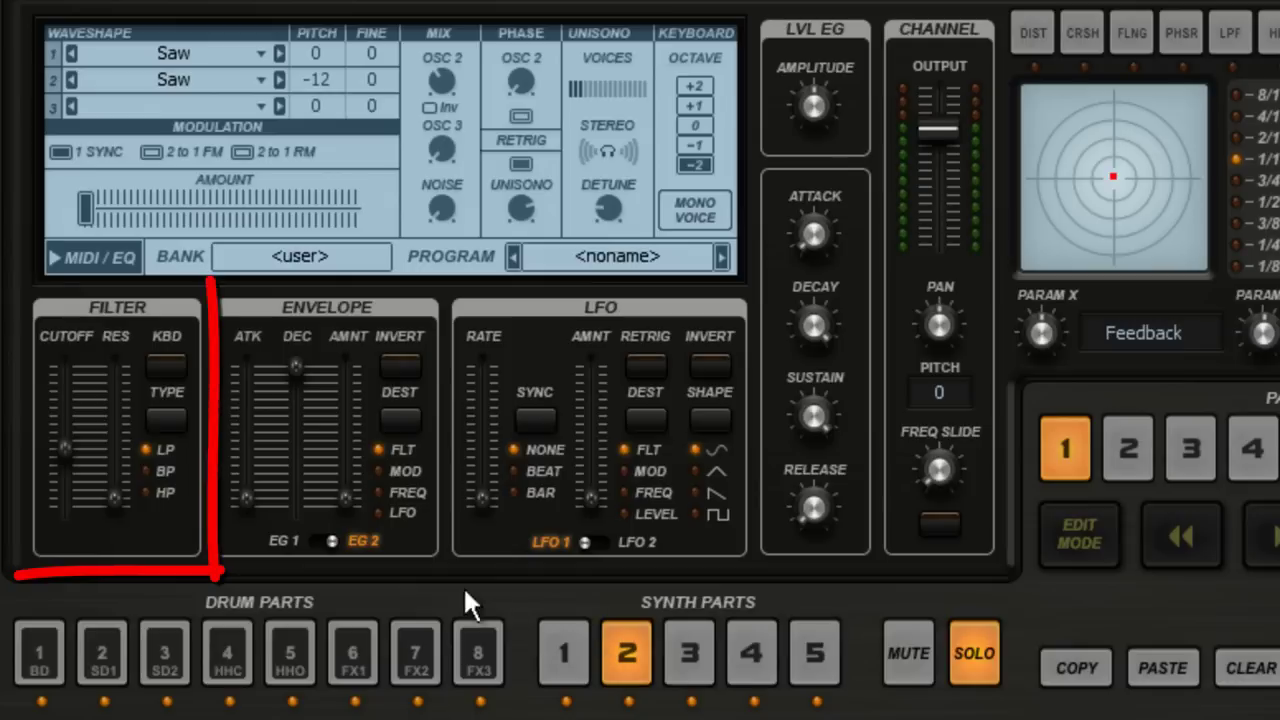
{"action": "left_click_drag", "start_coordinate": [62, 448], "coordinate": [34, 48]}
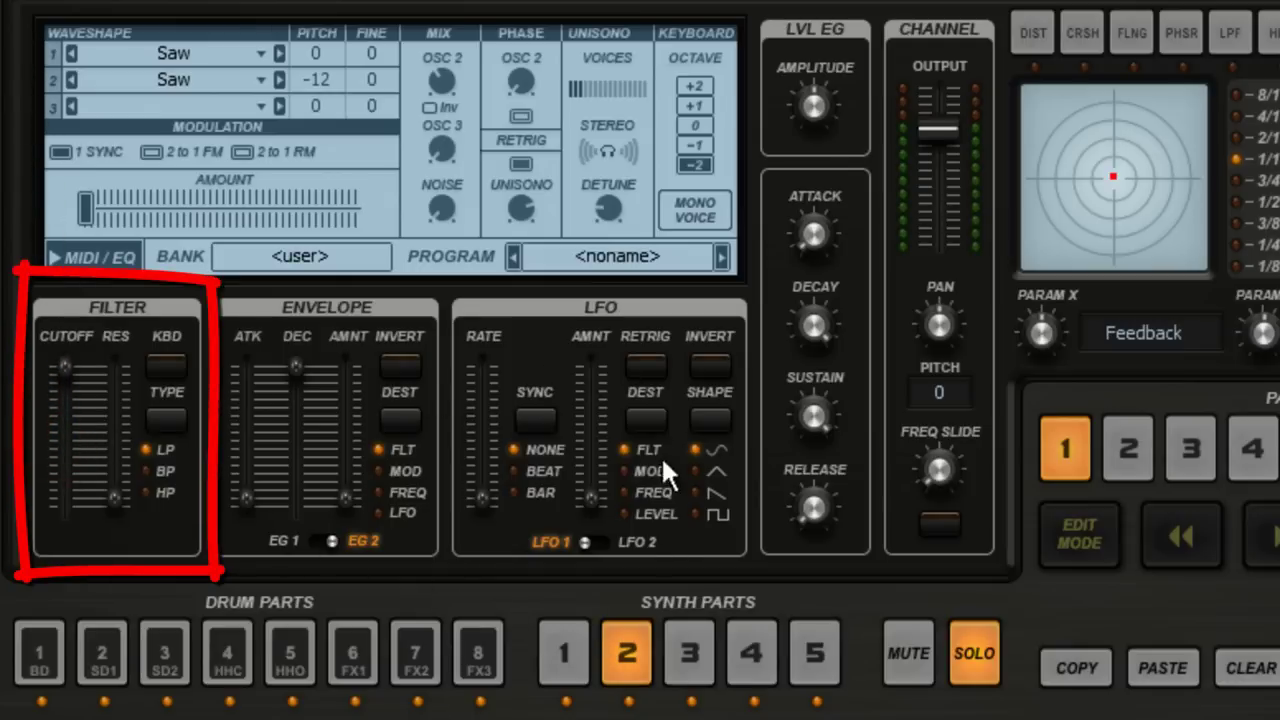
{"action": "left_click", "coordinate": [566, 655]}
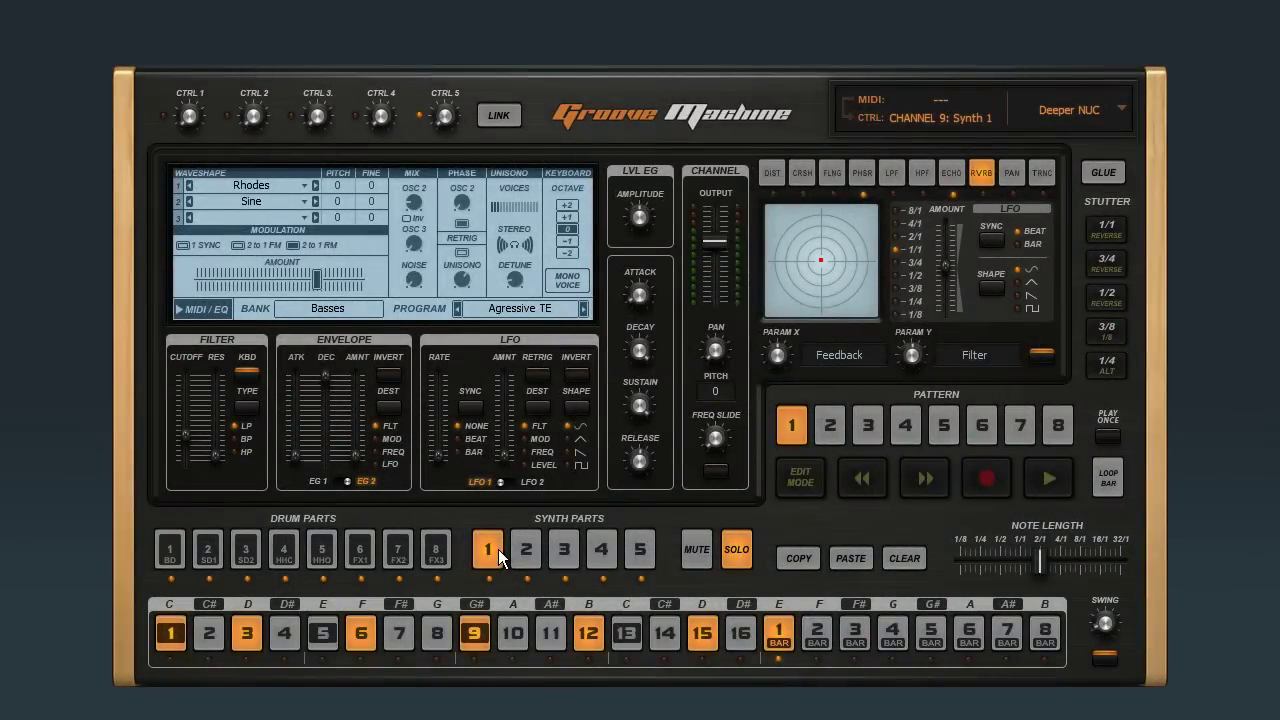
Step: Save the groove as 'My New Groove' in the Grooves folder
{"action": "left_click", "coordinate": [1103, 102]}
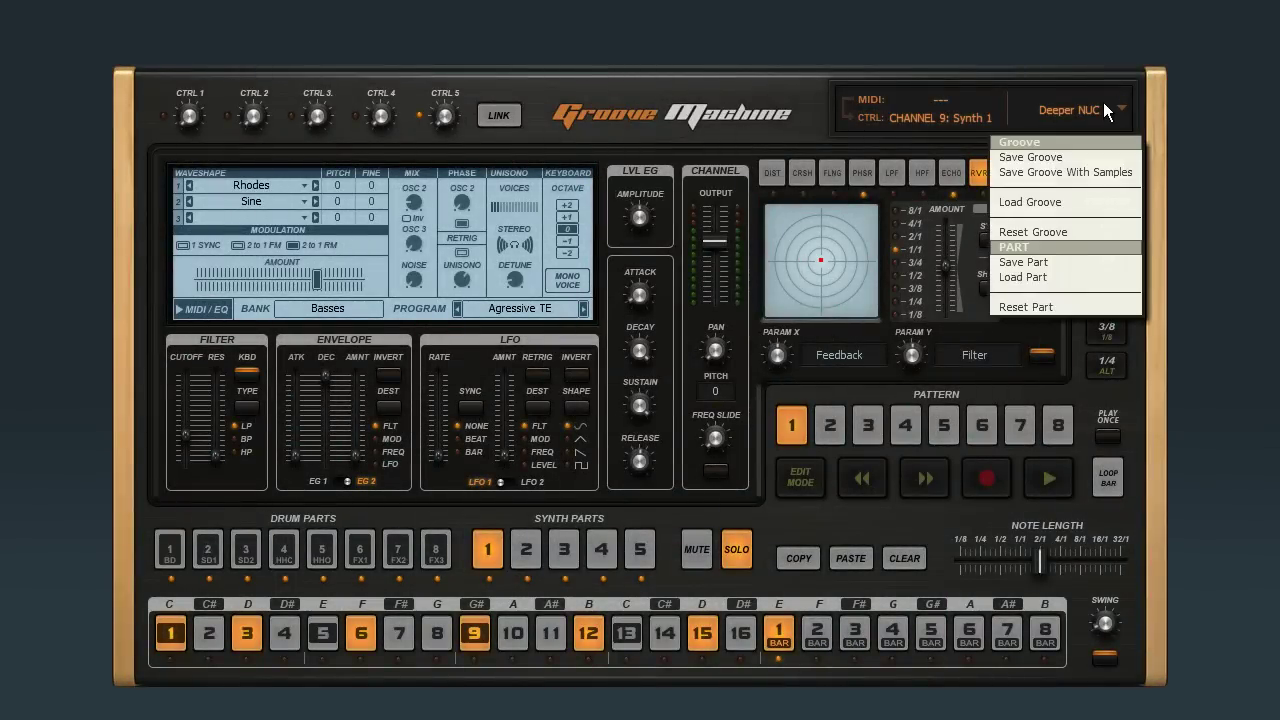
{"action": "left_click", "coordinate": [1137, 177]}
{"action": "type", "text": "My New Groove"}
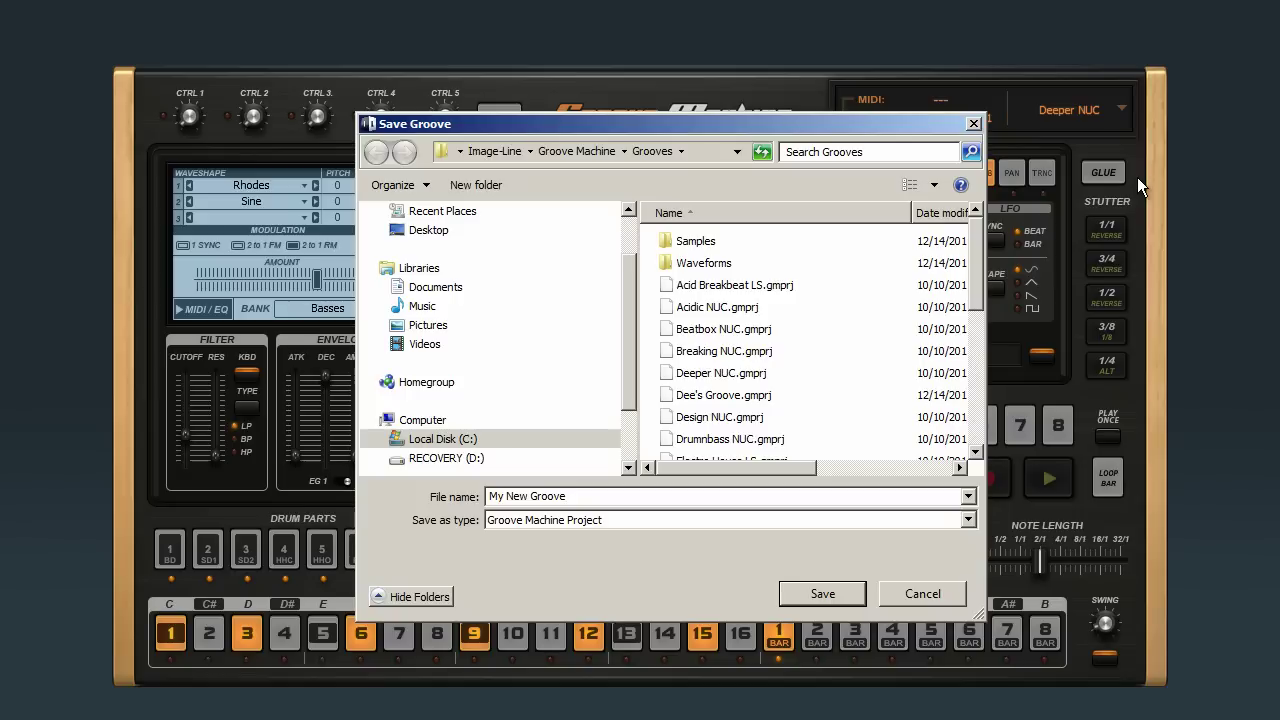
{"action": "key", "text": "Return"}
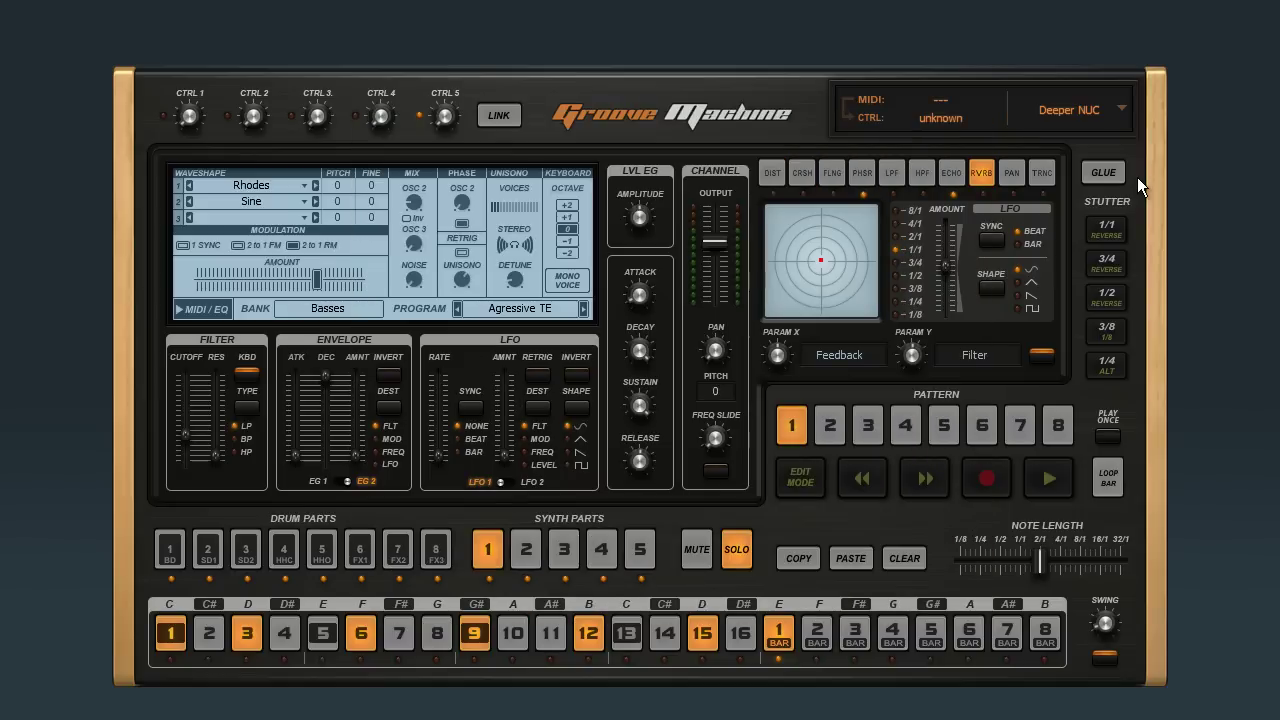
{"action": "left_click", "coordinate": [1047, 115]}
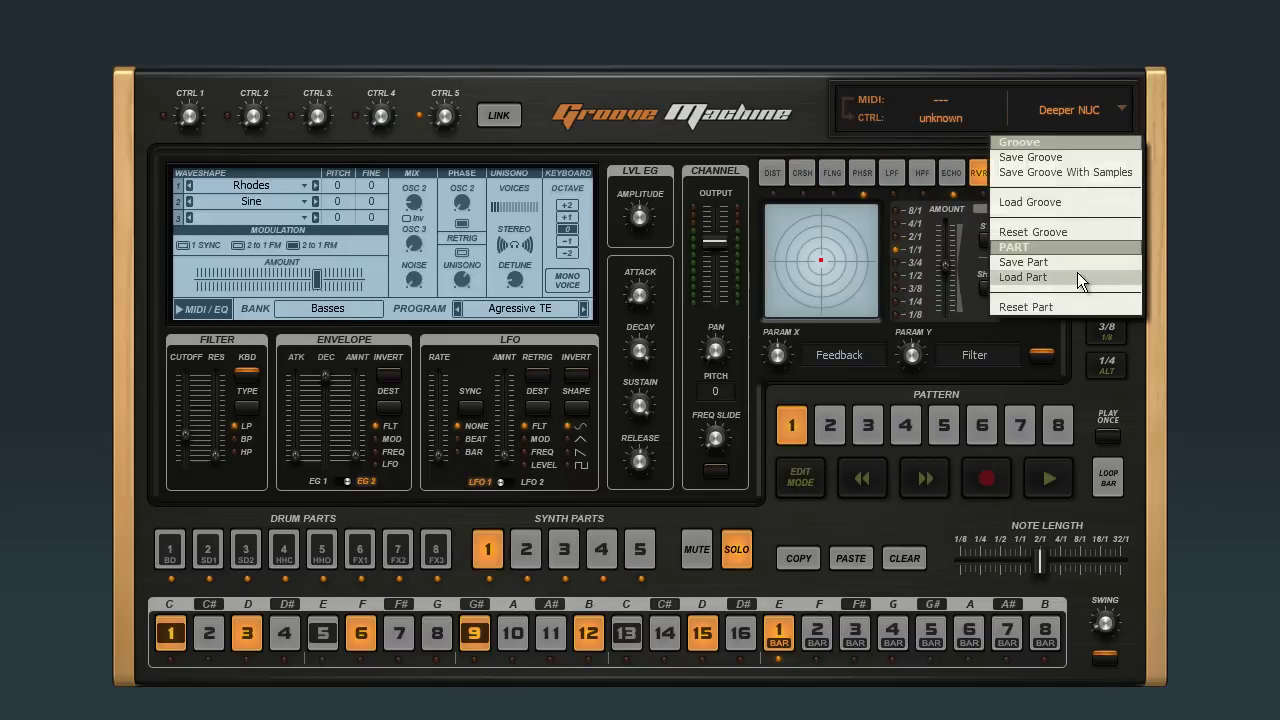
Step: Load the Electronics TE.gmprj groove, play it briefly, then select synth part 1
{"action": "left_click", "coordinate": [1070, 204]}
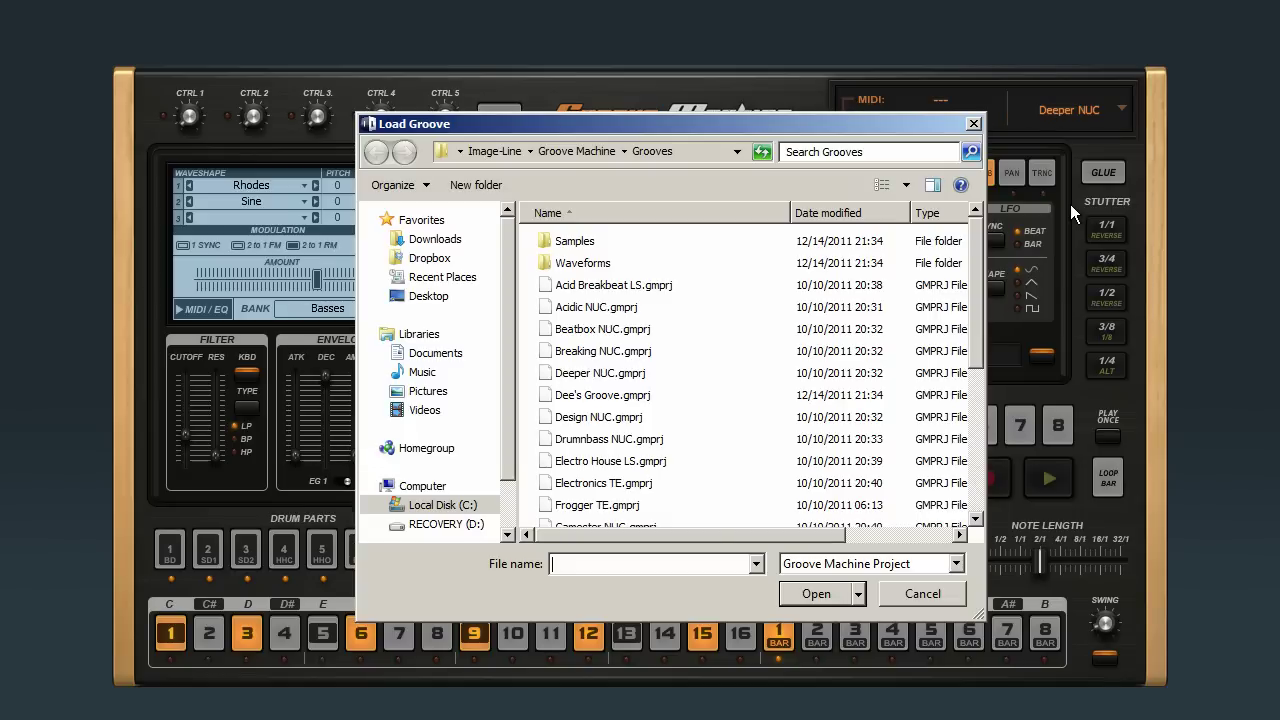
{"action": "left_click", "coordinate": [609, 482]}
{"action": "left_click", "coordinate": [816, 595]}
{"action": "left_click", "coordinate": [1036, 484]}
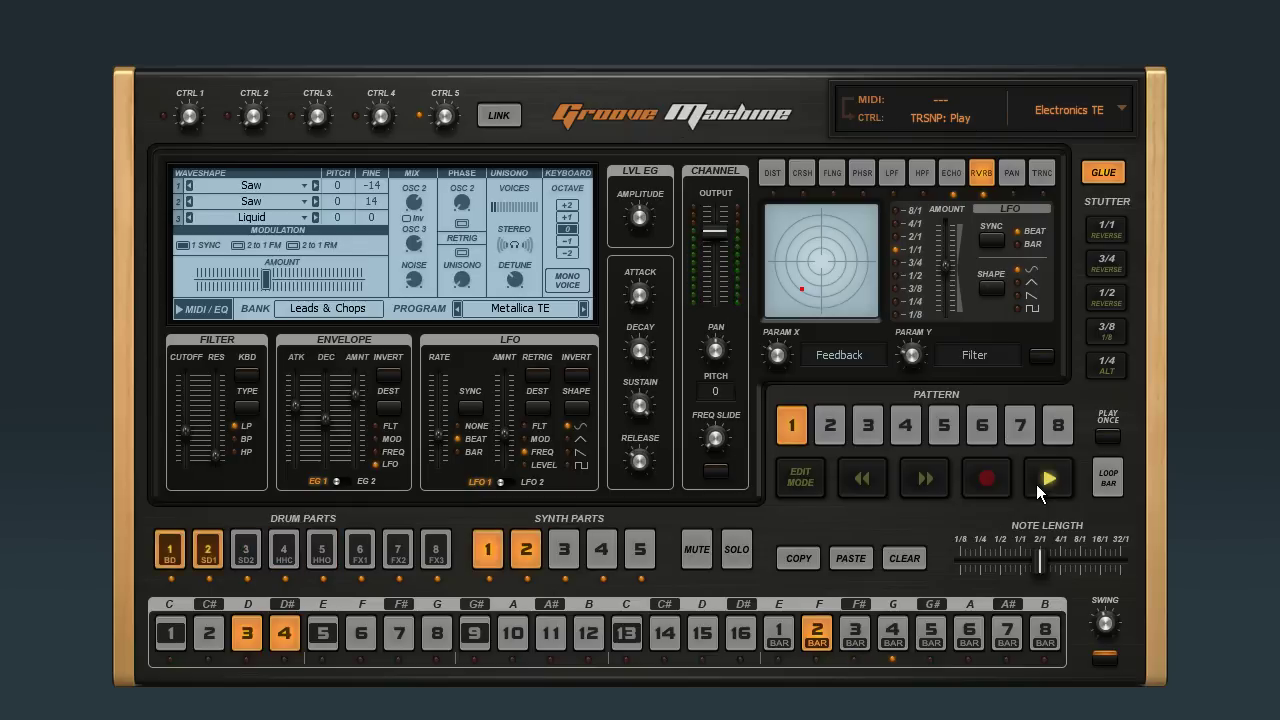
{"action": "left_click", "coordinate": [1036, 484]}
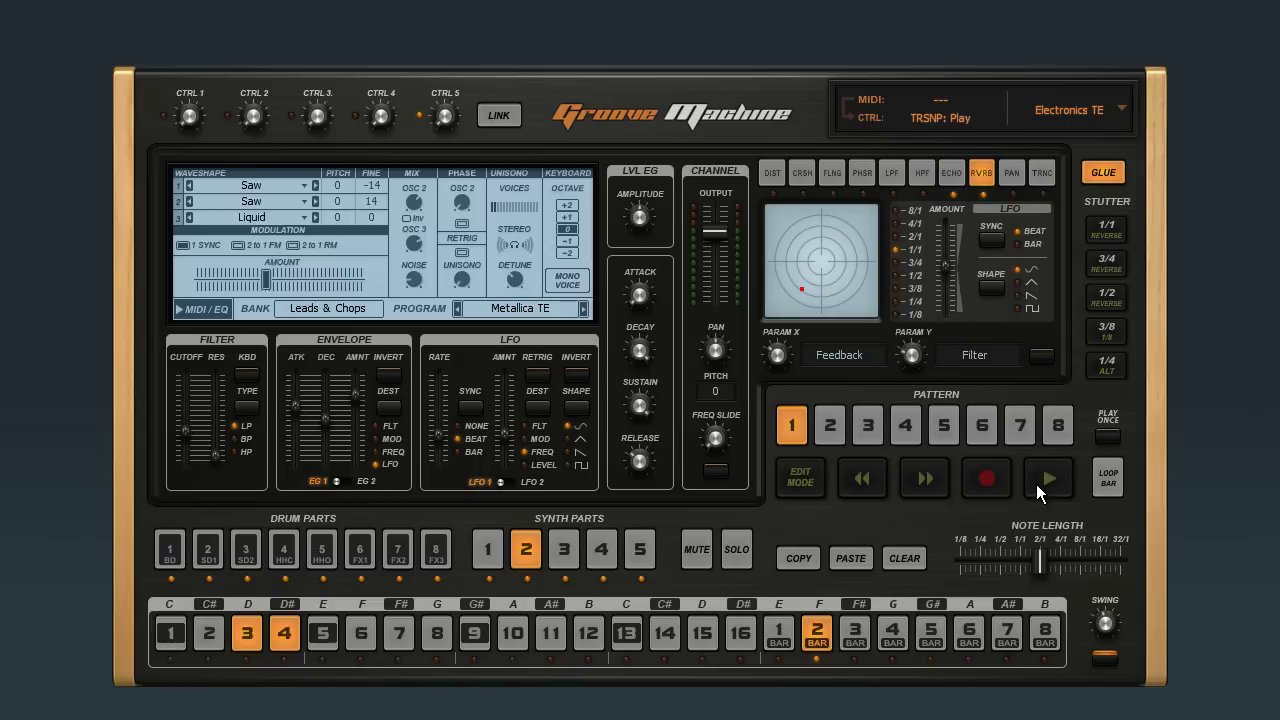
{"action": "left_click", "coordinate": [488, 549]}
Step: Solo synth part 1 and give it a brief playback on its own
{"action": "left_click", "coordinate": [732, 545]}
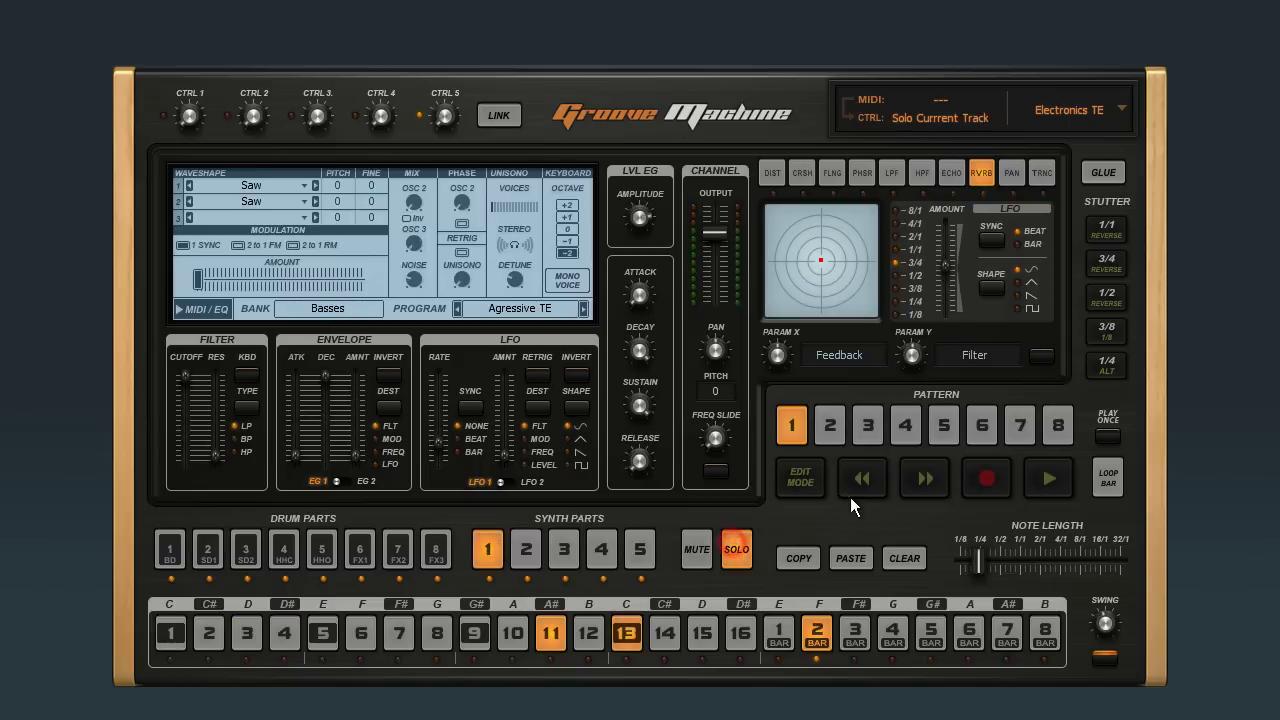
{"action": "left_click", "coordinate": [1049, 484]}
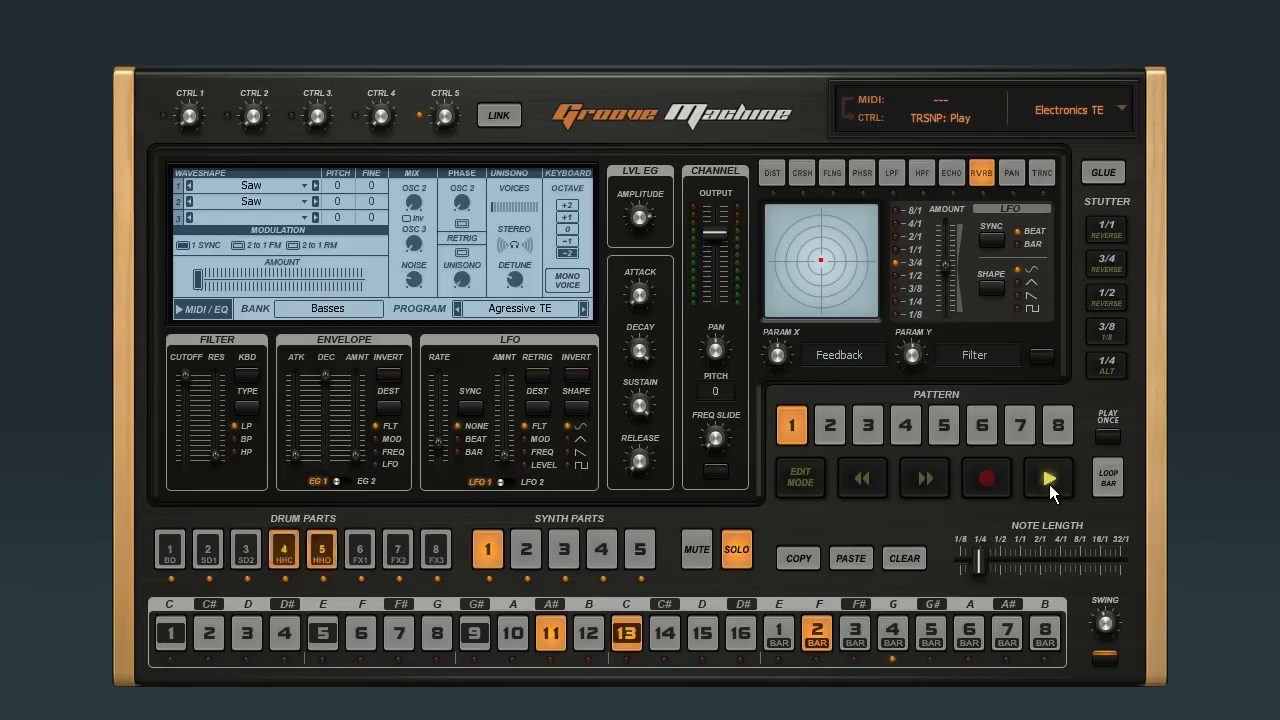
{"action": "left_click", "coordinate": [1049, 484]}
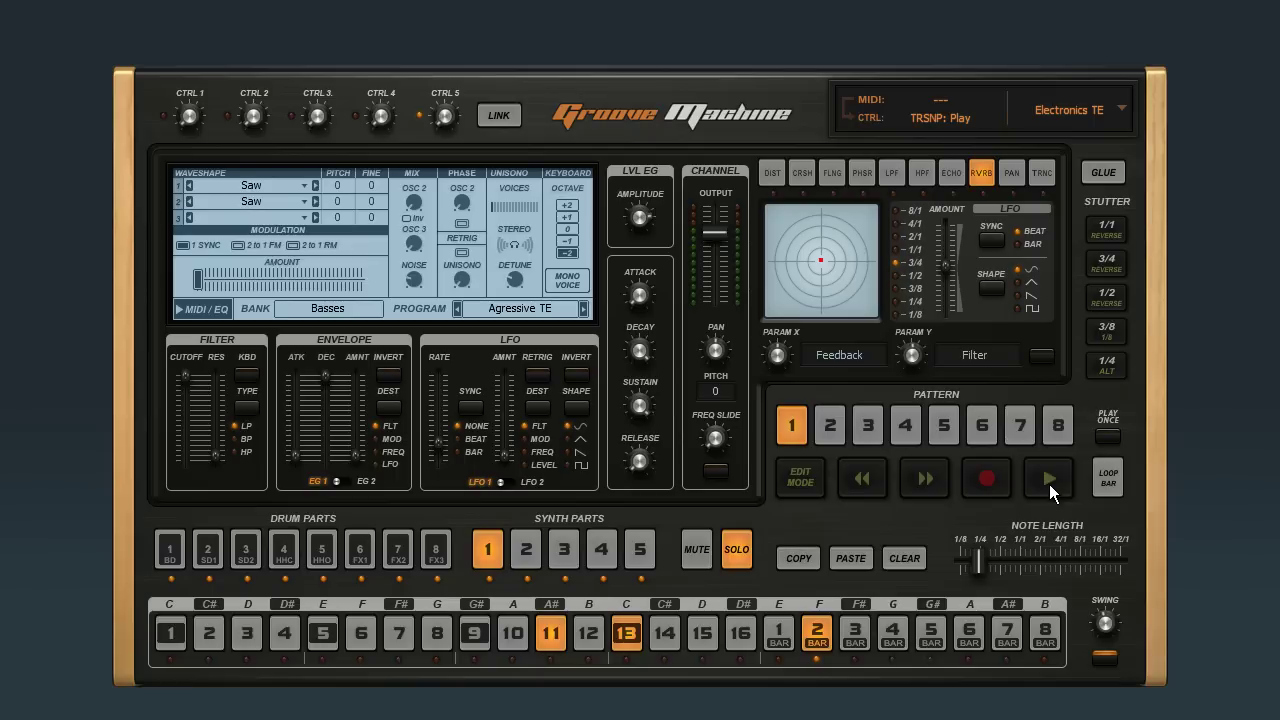
{"action": "left_click", "coordinate": [1121, 106]}
Step: Save synth part 1 as 'My part' in the Parts folder
{"action": "left_click", "coordinate": [1095, 261]}
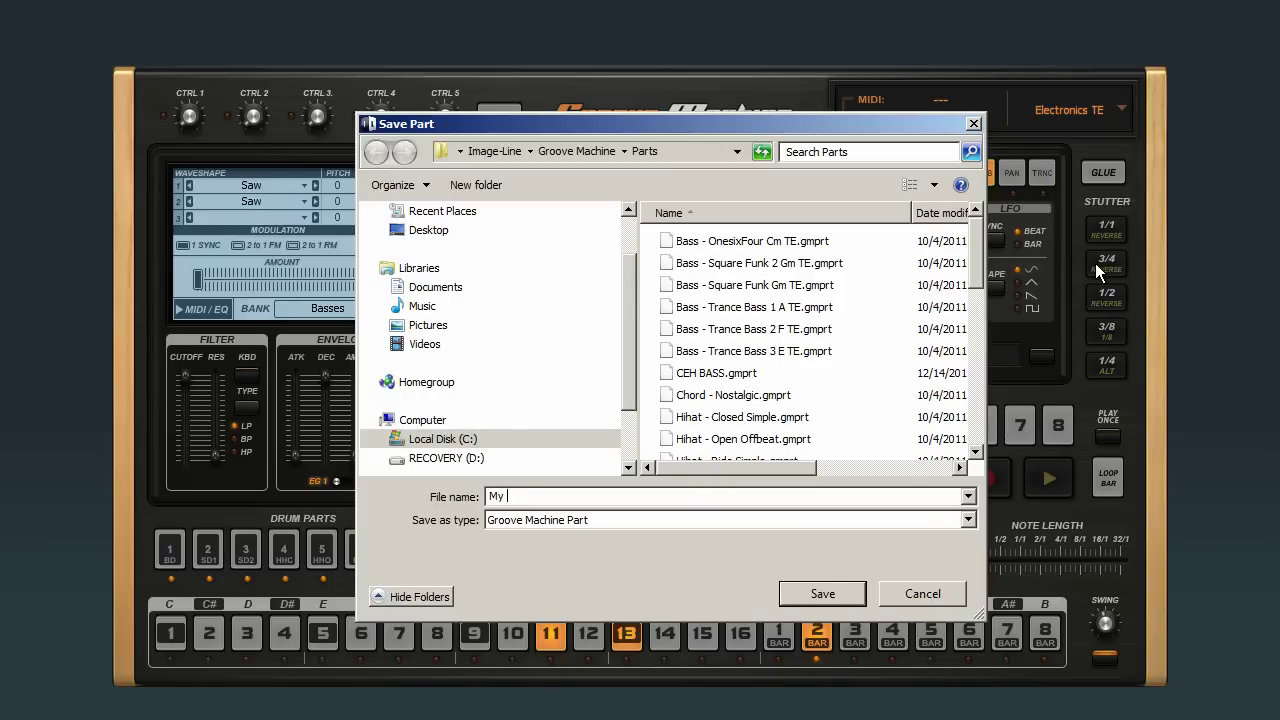
{"action": "left_click", "coordinate": [821, 597]}
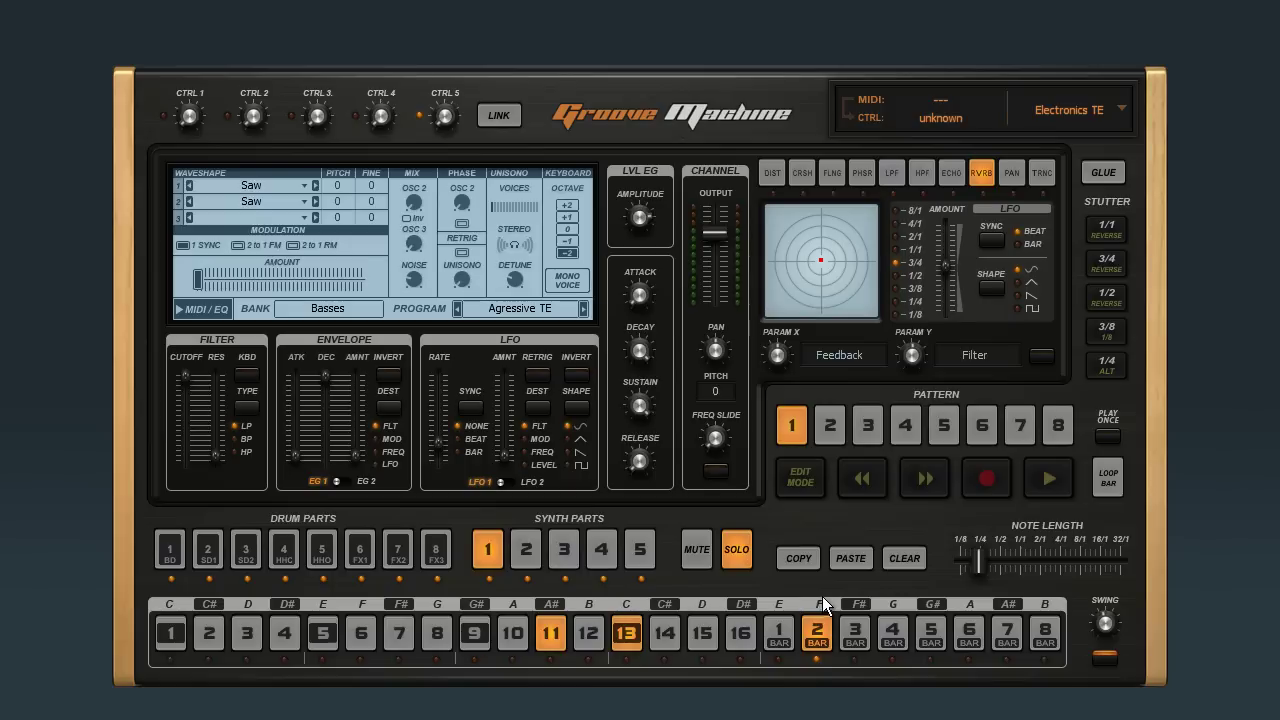
{"action": "left_click", "coordinate": [1113, 108]}
Step: Load the Tribal Dub LS groove, play it briefly, then select empty synth part 5
{"action": "left_click", "coordinate": [1087, 199]}
{"action": "left_click_drag", "start_coordinate": [973, 249], "coordinate": [990, 388]}
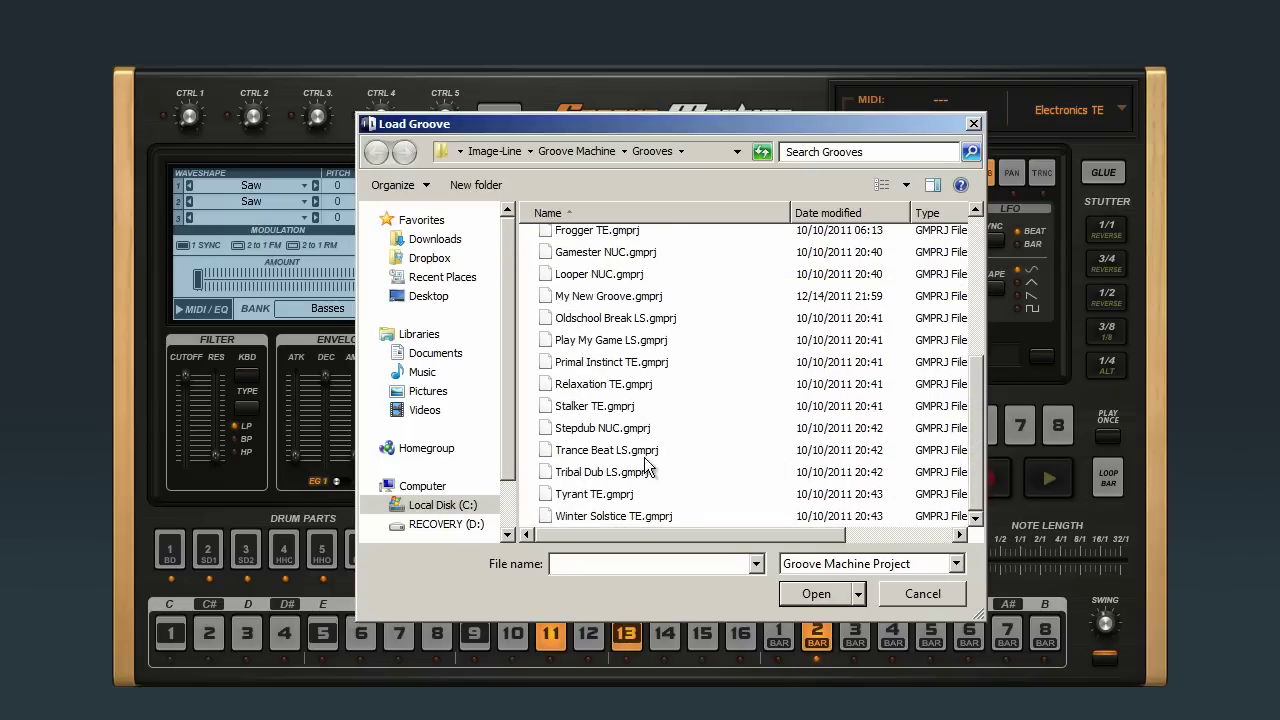
{"action": "left_click", "coordinate": [595, 474]}
{"action": "left_click", "coordinate": [815, 591]}
{"action": "left_click", "coordinate": [1044, 488]}
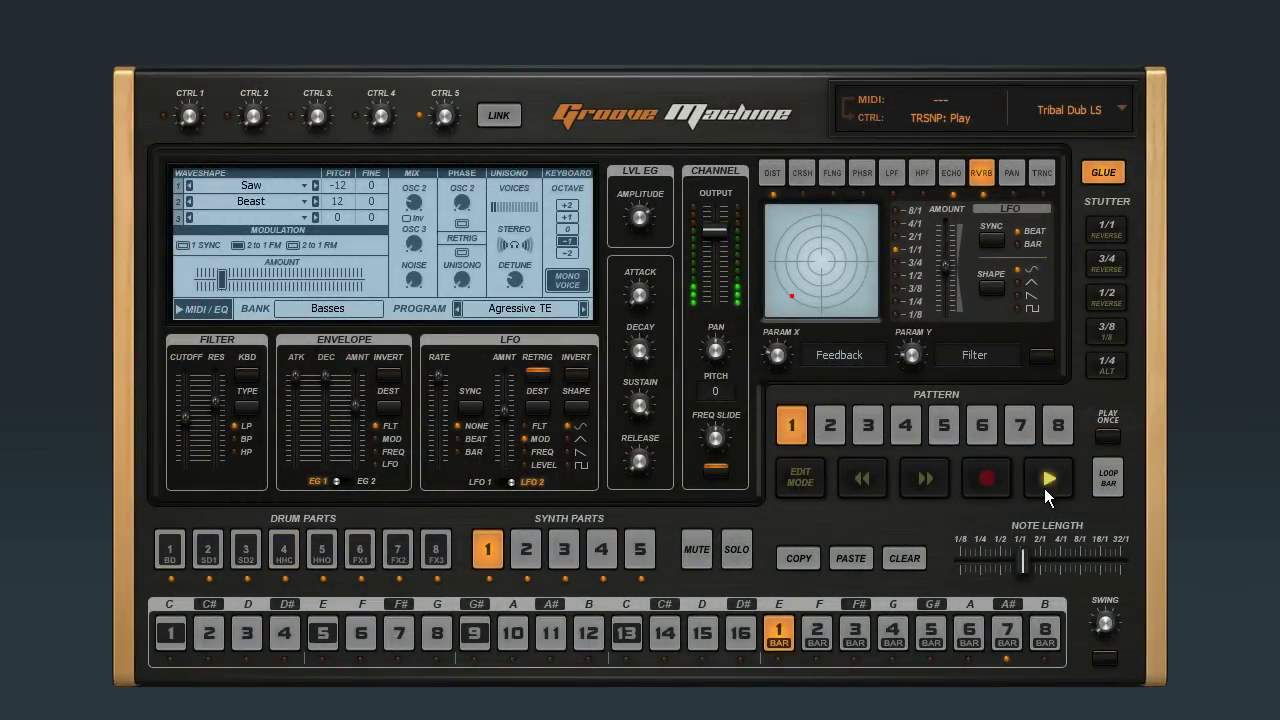
{"action": "left_click", "coordinate": [1044, 487]}
{"action": "left_click", "coordinate": [636, 555]}
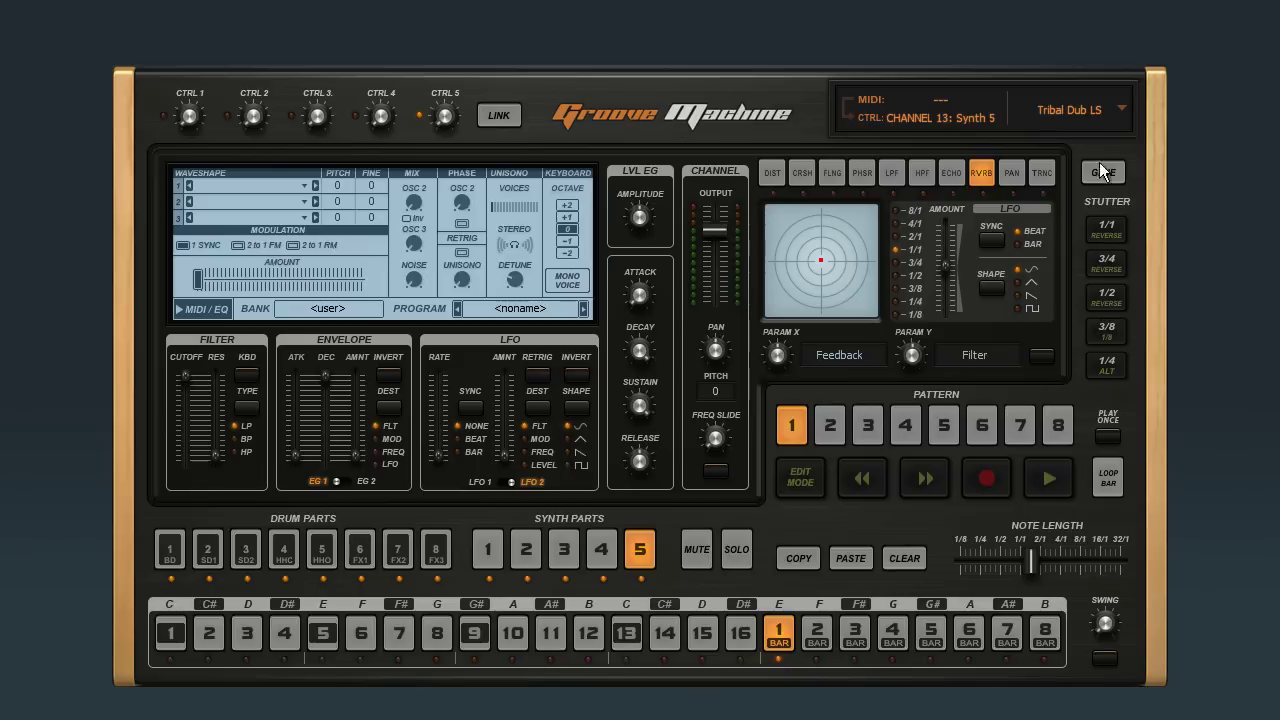
Step: Load the saved My part.gmprt into synth part 5 and play the groove with it
{"action": "left_click", "coordinate": [1103, 106]}
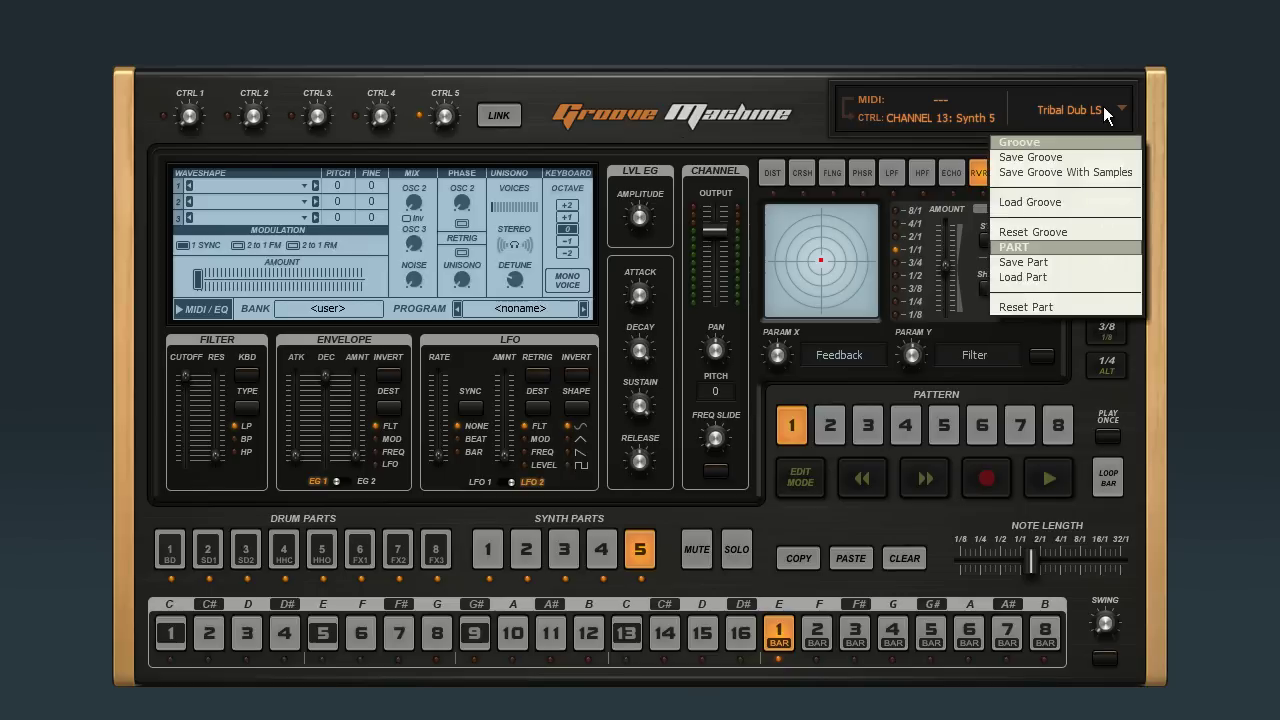
{"action": "left_click", "coordinate": [1073, 274]}
{"action": "left_click_drag", "start_coordinate": [974, 272], "coordinate": [994, 460]}
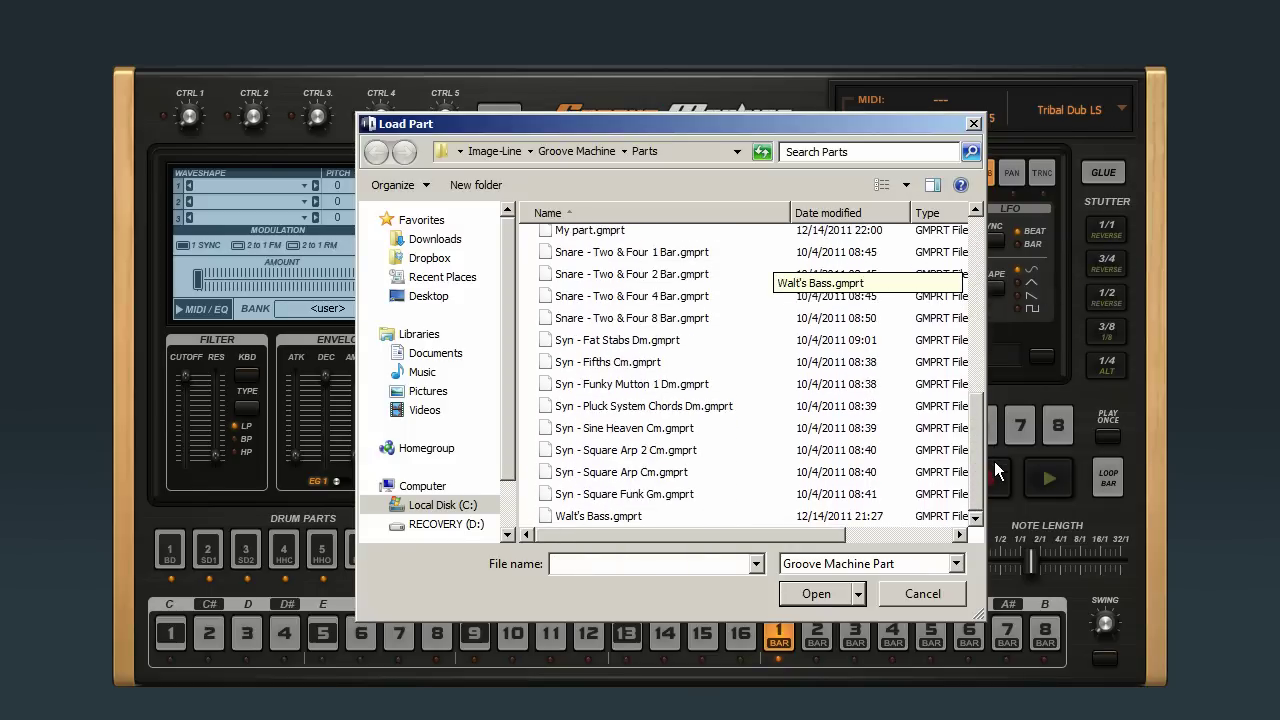
{"action": "left_click", "coordinate": [617, 234]}
{"action": "left_click", "coordinate": [815, 594]}
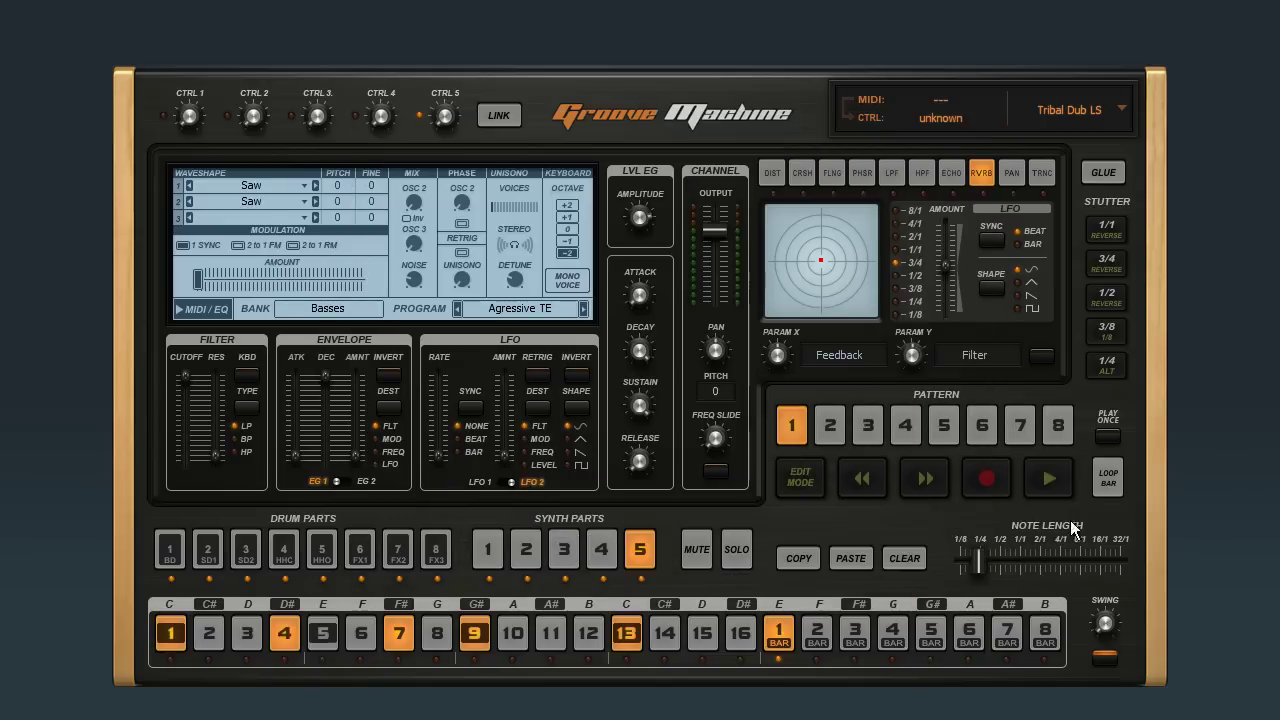
{"action": "left_click", "coordinate": [1052, 474]}
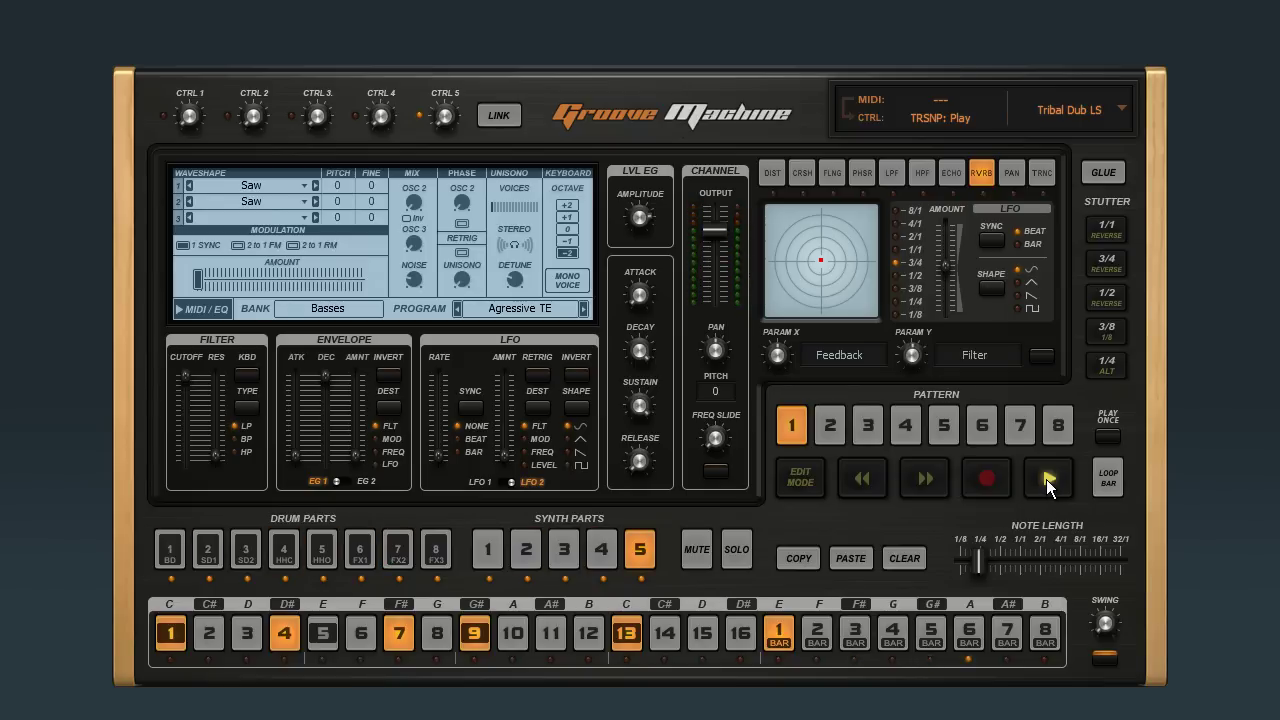
{"action": "left_click", "coordinate": [1046, 479]}
{"action": "left_click", "coordinate": [1108, 105]}
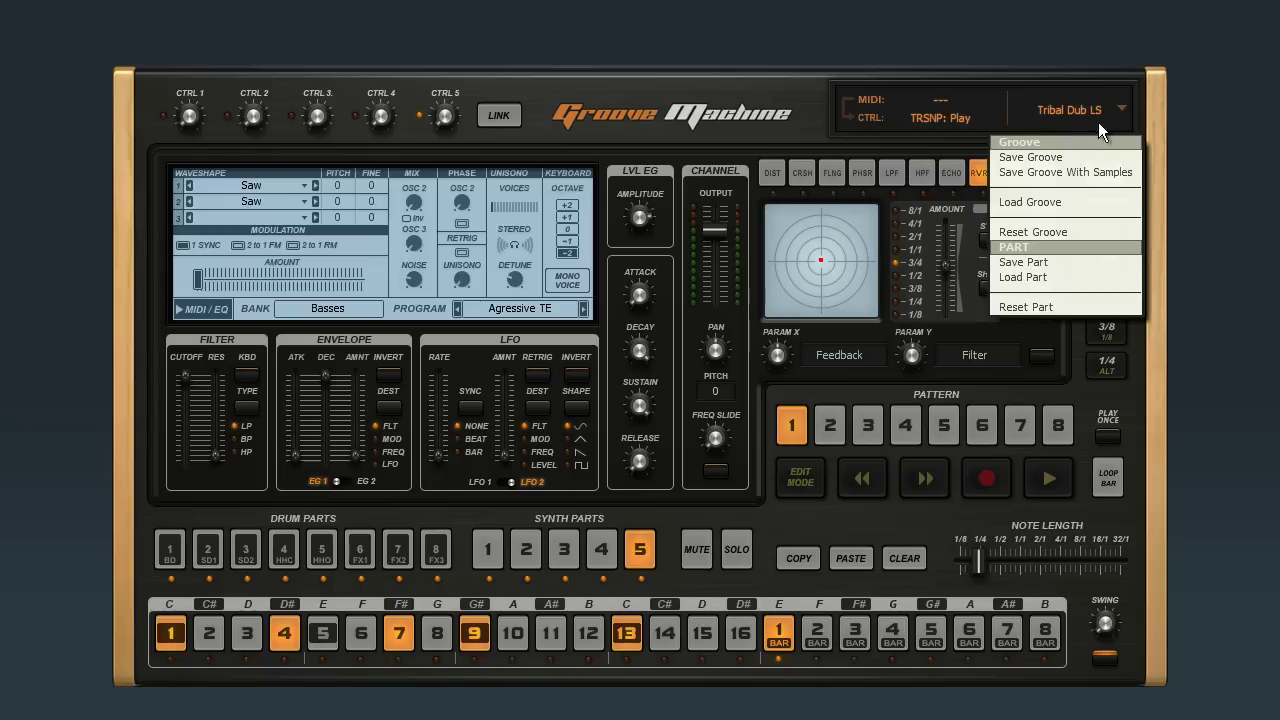
Step: Reset the groove to a blank pattern, audition it briefly, then select the BD part for loading
{"action": "left_click", "coordinate": [1068, 231]}
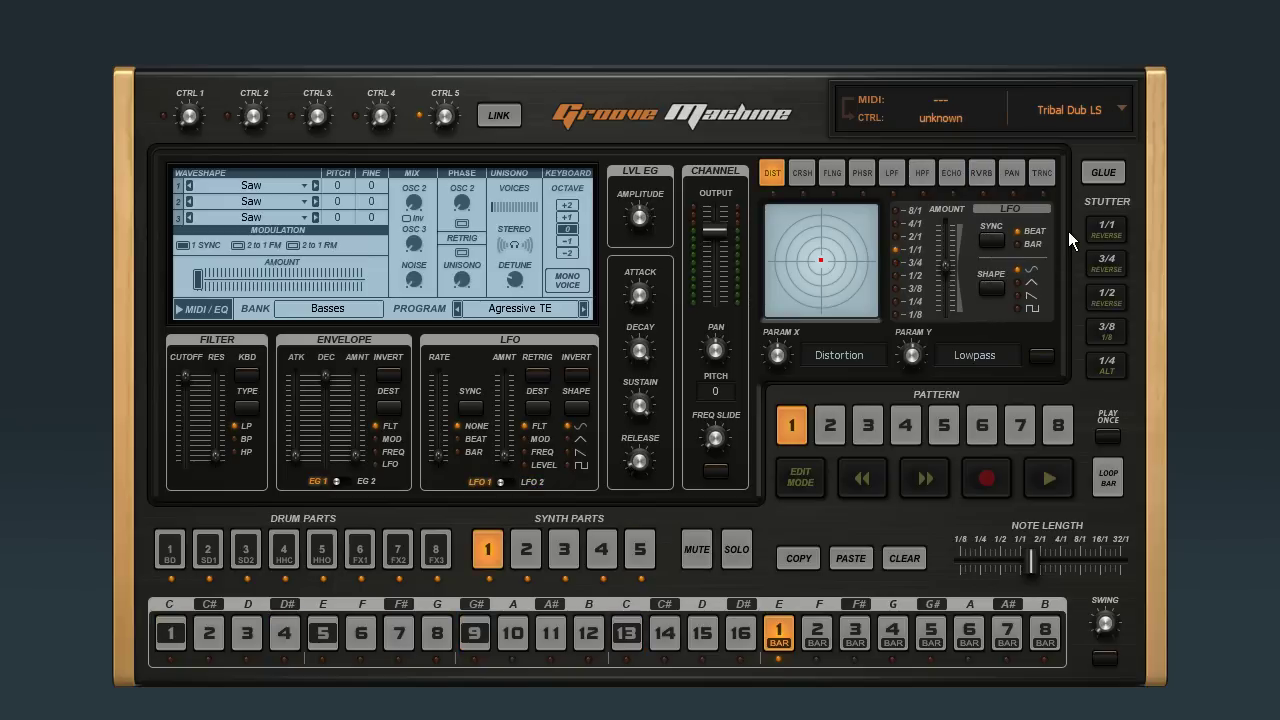
{"action": "left_click", "coordinate": [1043, 473]}
{"action": "left_click", "coordinate": [1043, 473]}
{"action": "left_click", "coordinate": [172, 548]}
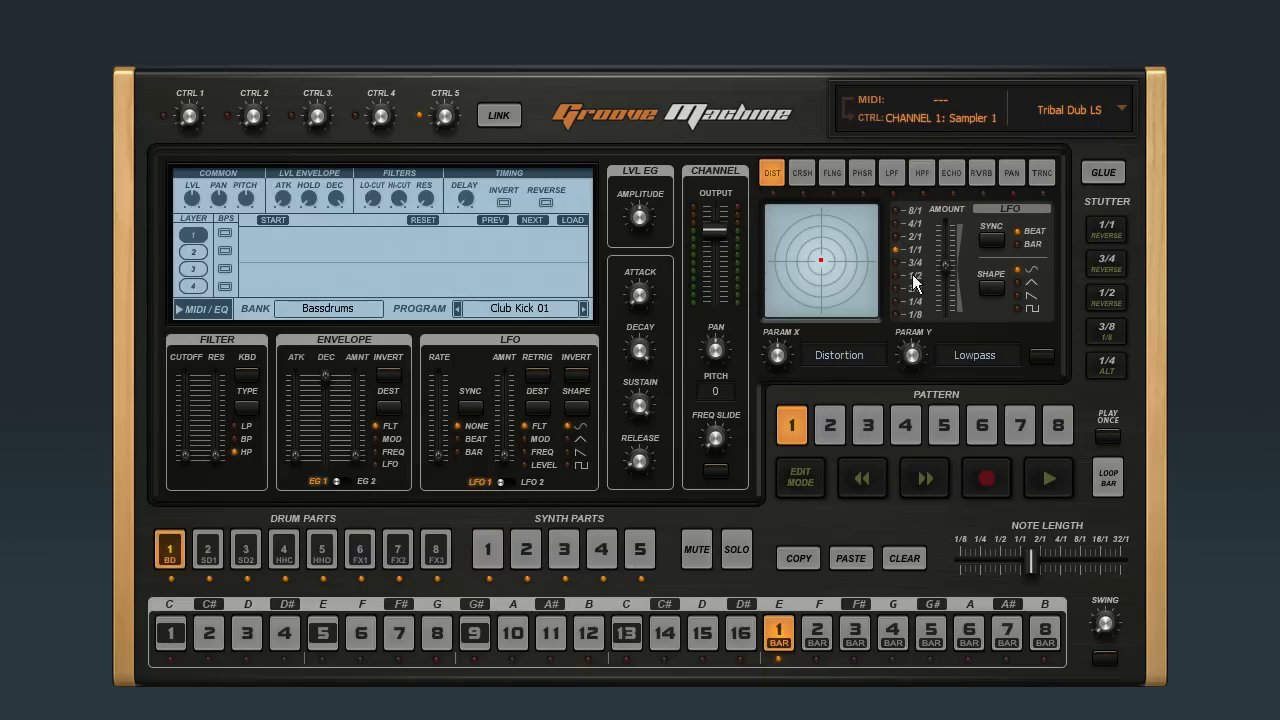
{"action": "left_click", "coordinate": [1115, 107]}
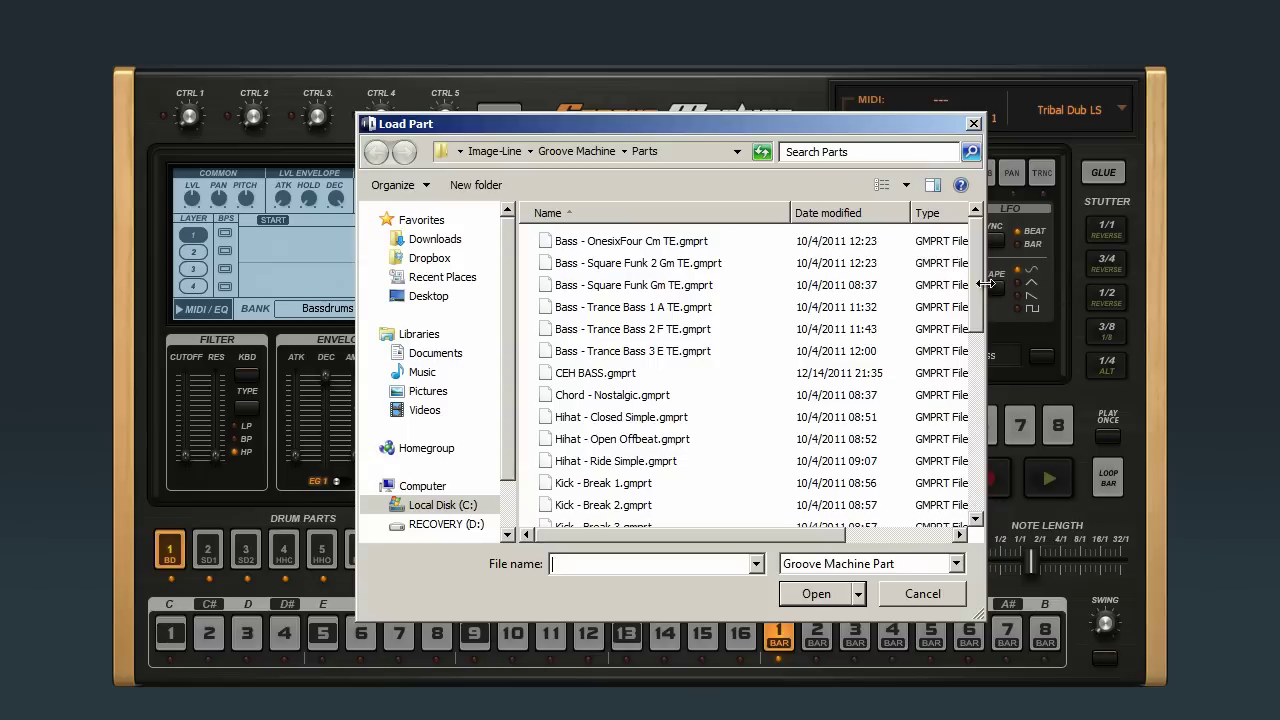
Step: Load the 'Kick - Four to the Floor 8 Bar' part onto the bass drum
{"action": "scroll", "coordinate": [760, 280], "scroll_direction": "down", "scroll_amount": 7}
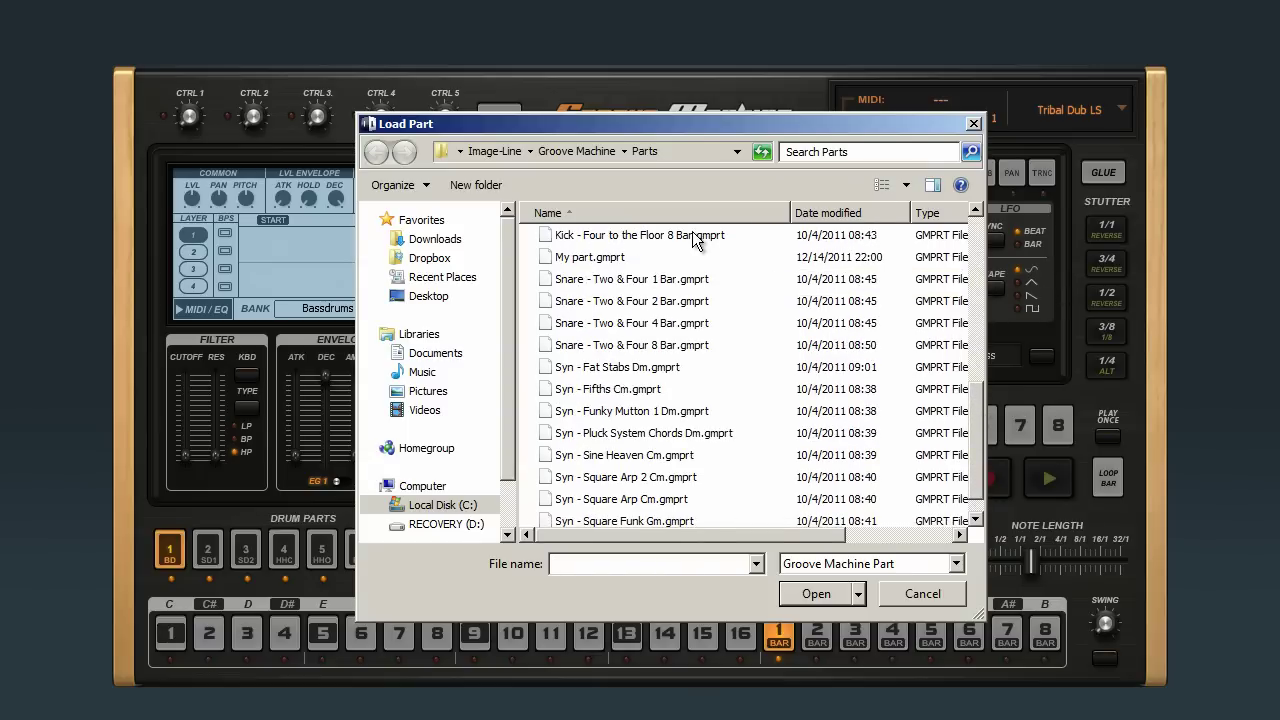
{"action": "left_click", "coordinate": [697, 236]}
{"action": "left_click", "coordinate": [821, 599]}
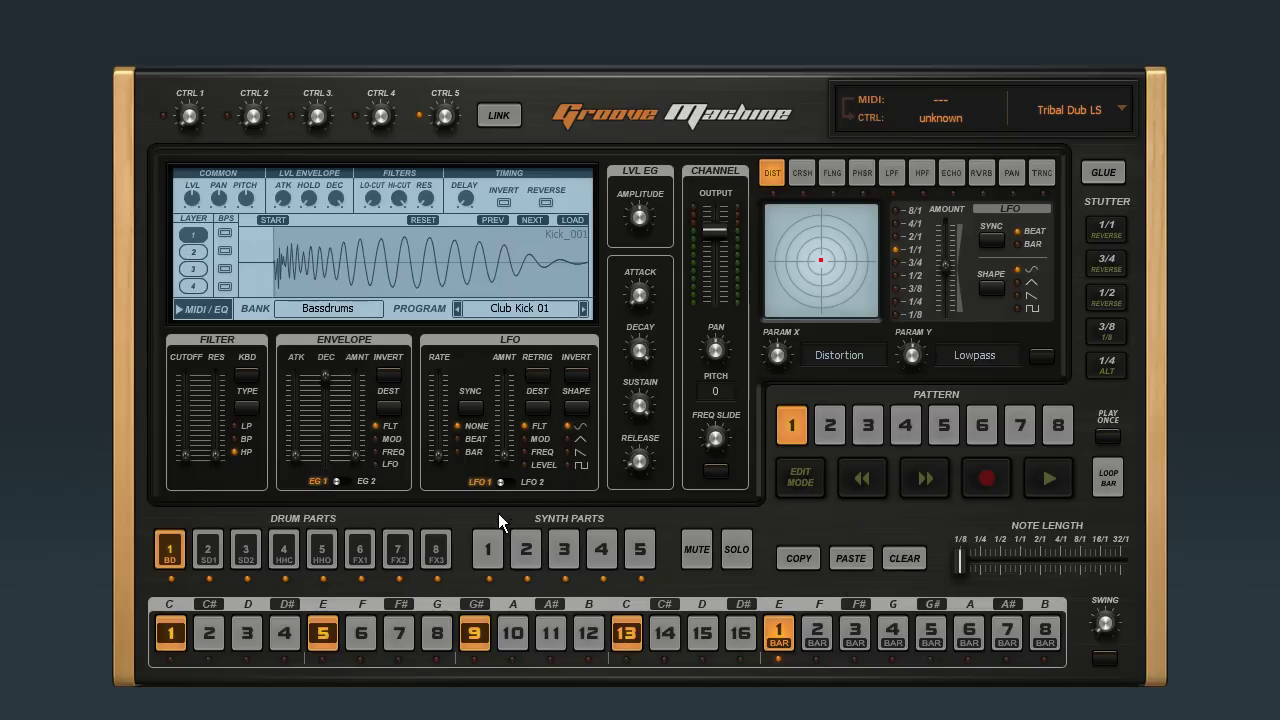
Step: Load the Trance Bass 3 TE part file into synth part 1
{"action": "left_click", "coordinate": [489, 545]}
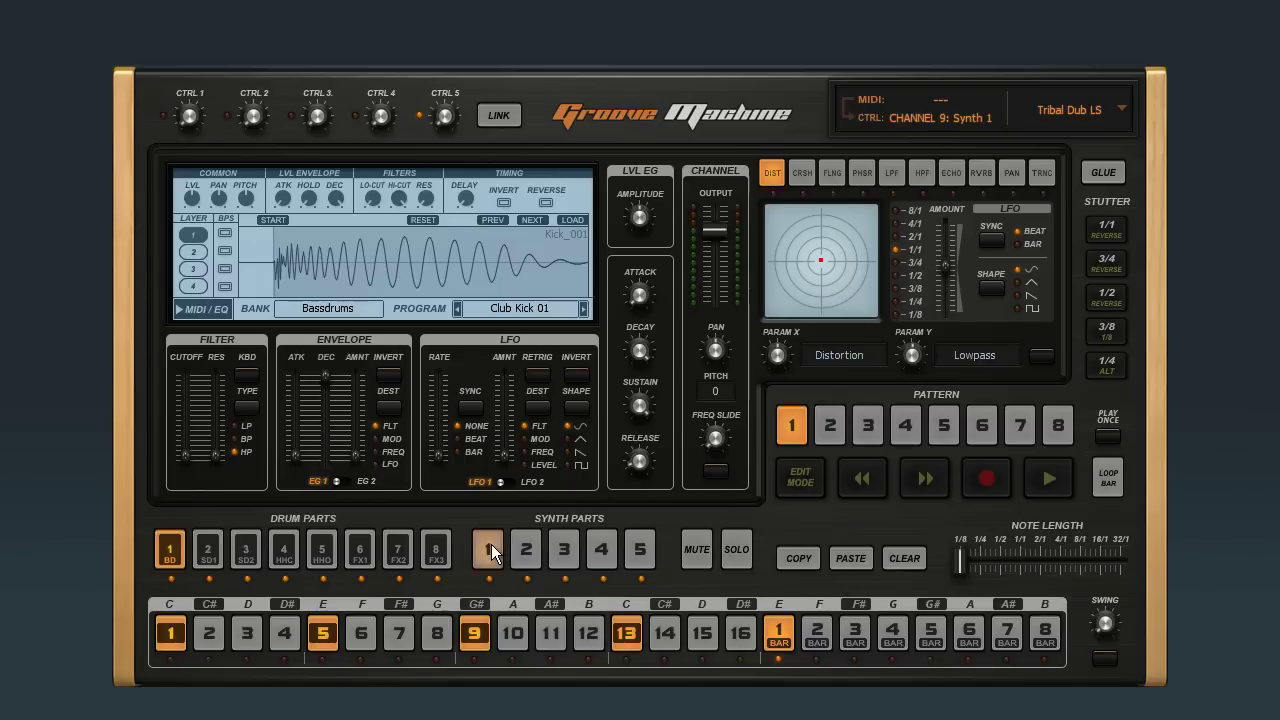
{"action": "left_click", "coordinate": [1122, 101]}
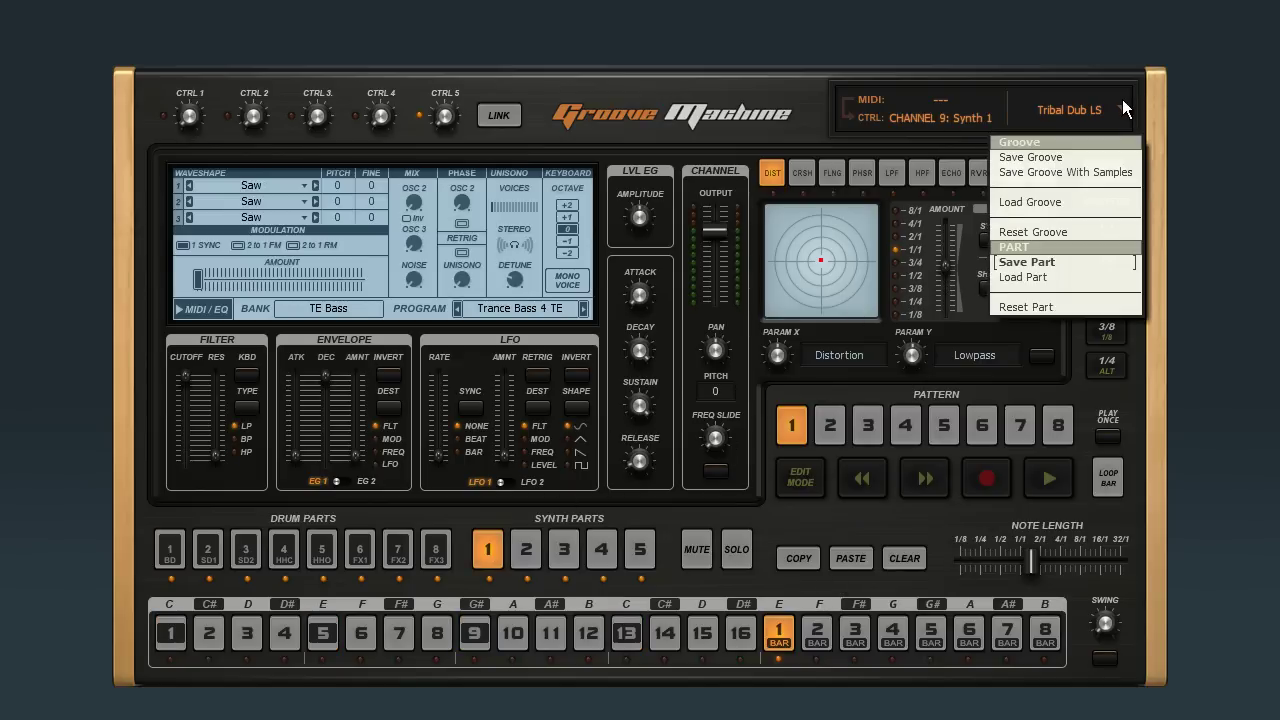
{"action": "left_click", "coordinate": [1088, 276]}
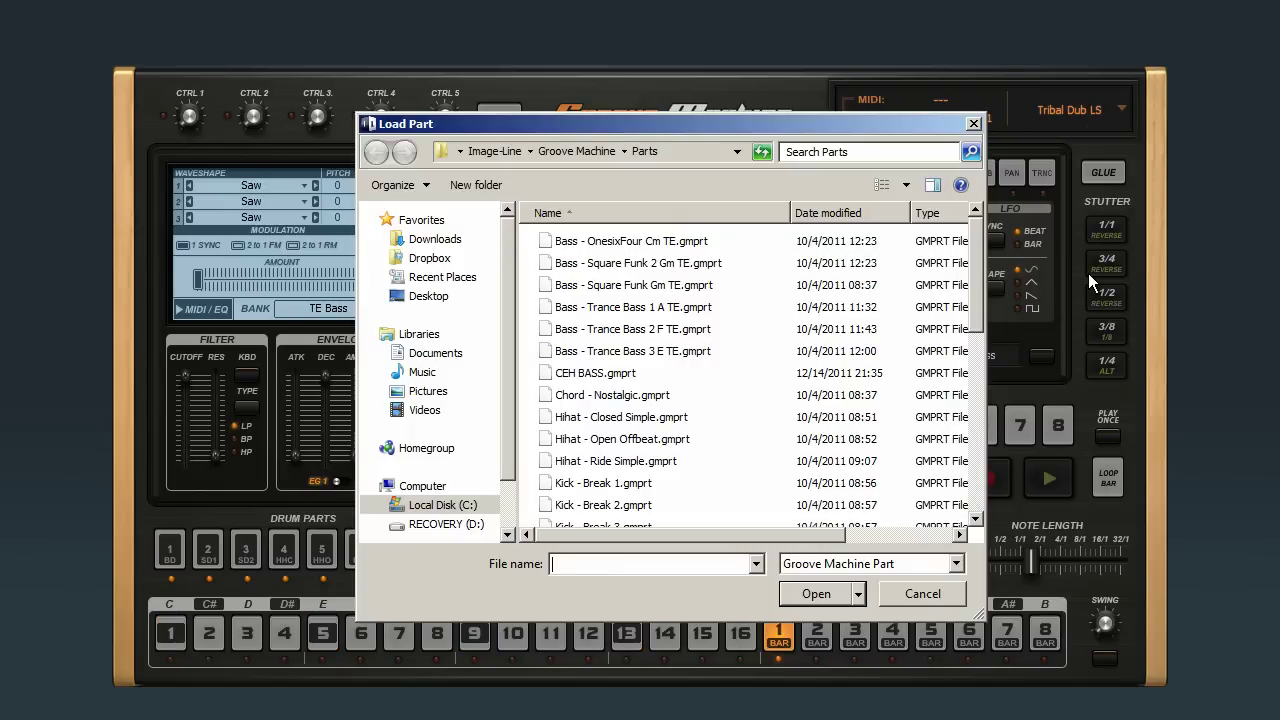
{"action": "left_click", "coordinate": [660, 328]}
{"action": "left_click", "coordinate": [815, 594]}
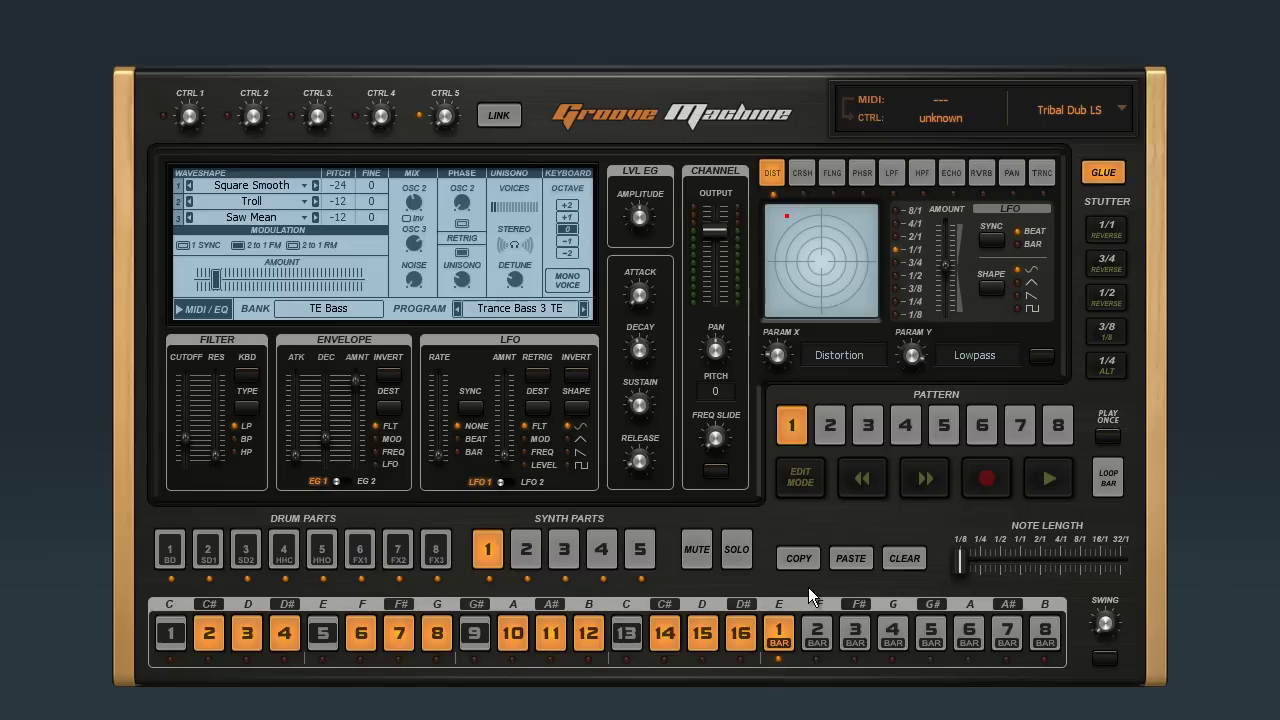